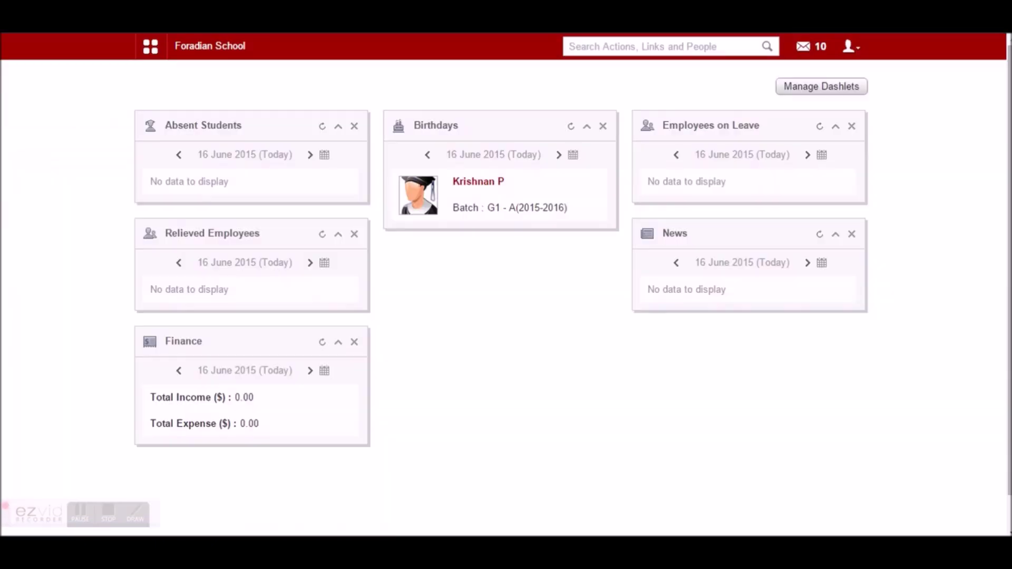
Step: Examine the modules offered under Academics, Collaboration, Data and Reports, and Administration, including the Finance submodules
click(159, 47)
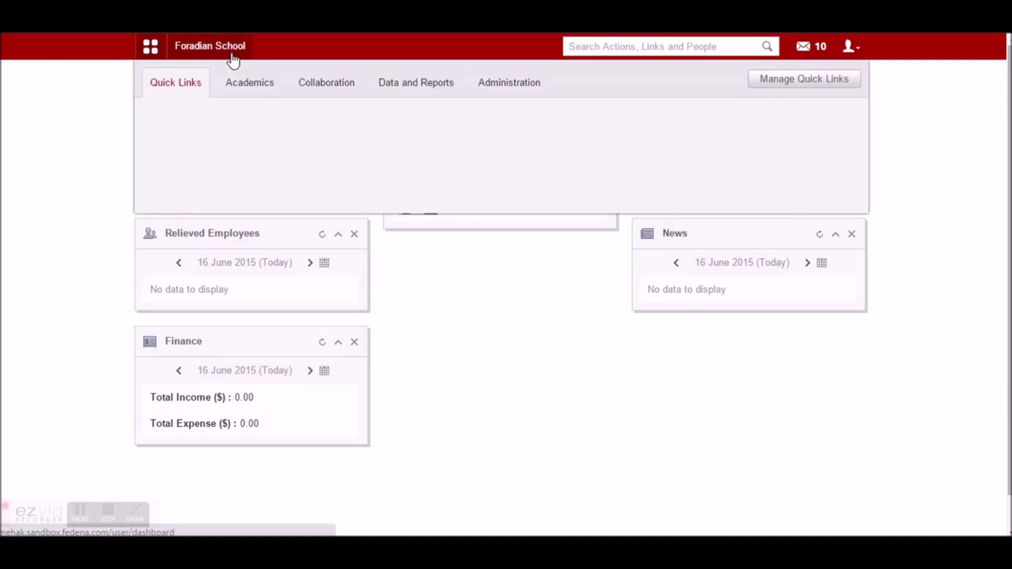
click(262, 90)
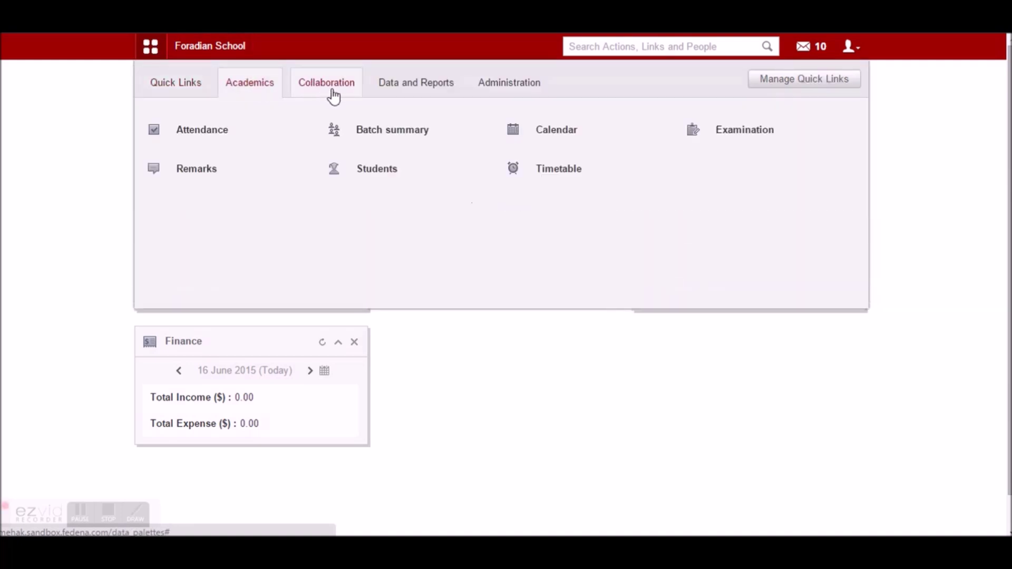
click(340, 89)
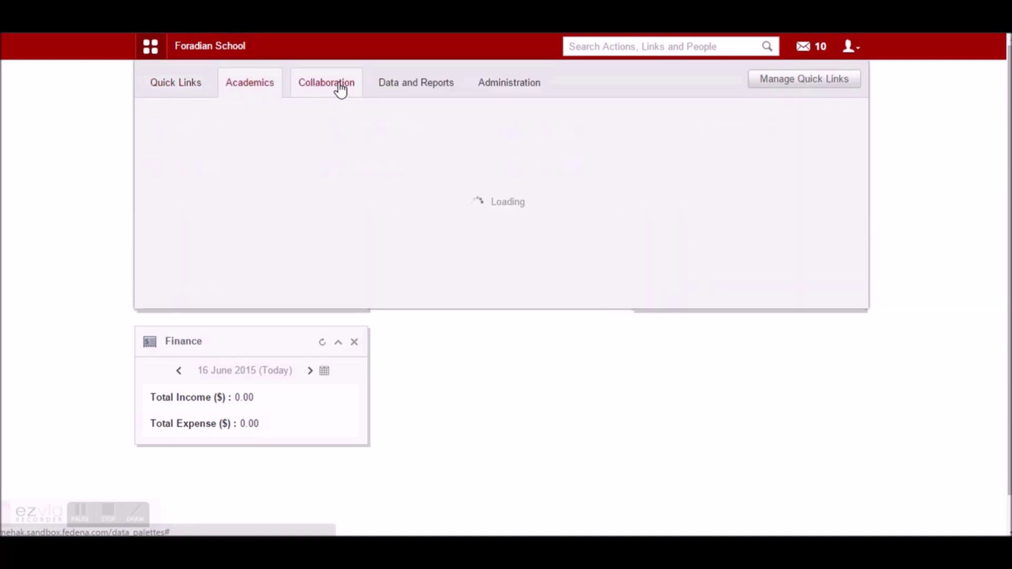
click(429, 89)
click(508, 87)
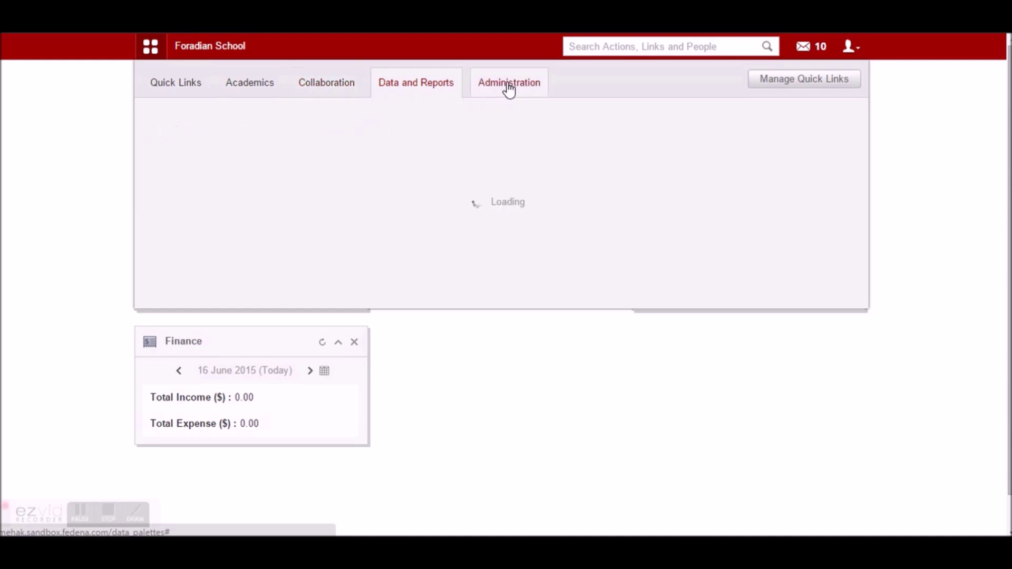
click(245, 83)
mouse_move(382, 172)
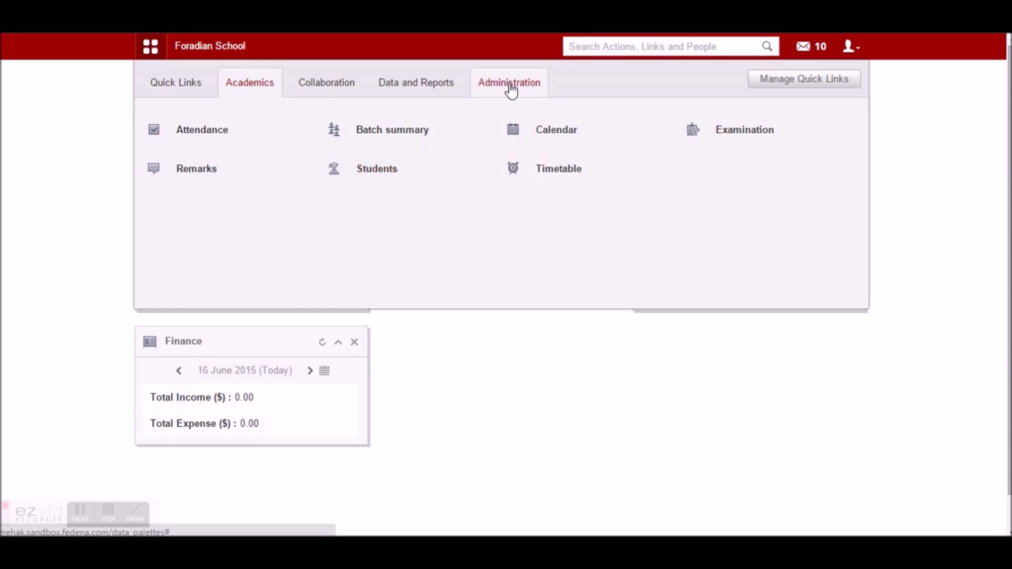
click(509, 89)
mouse_move(188, 141)
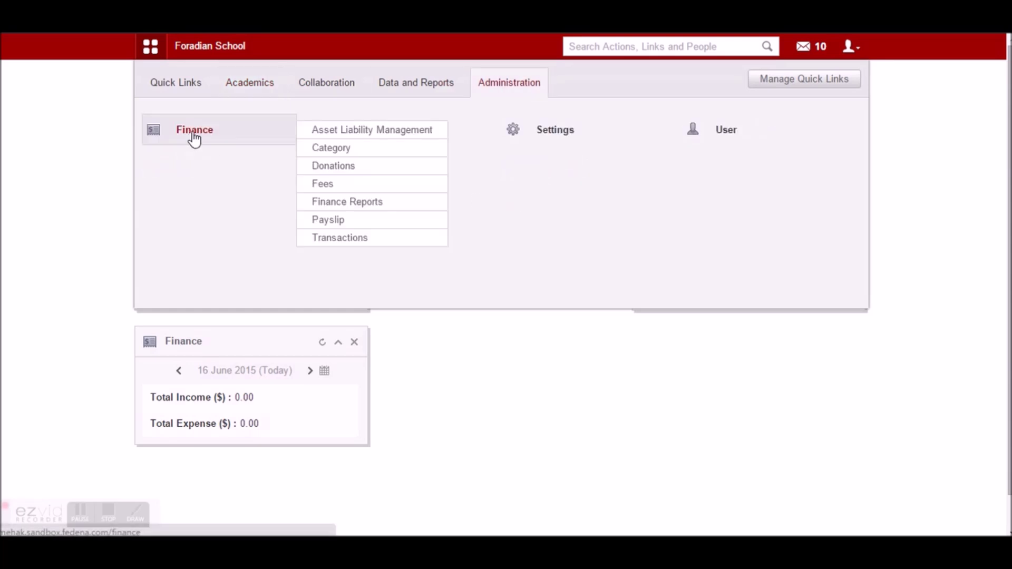
click(244, 89)
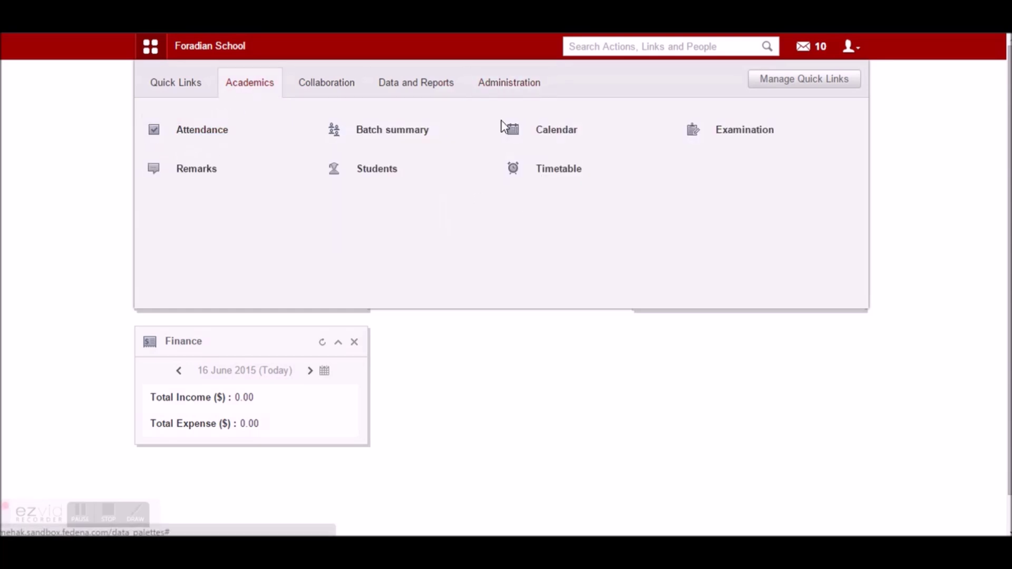
mouse_move(729, 142)
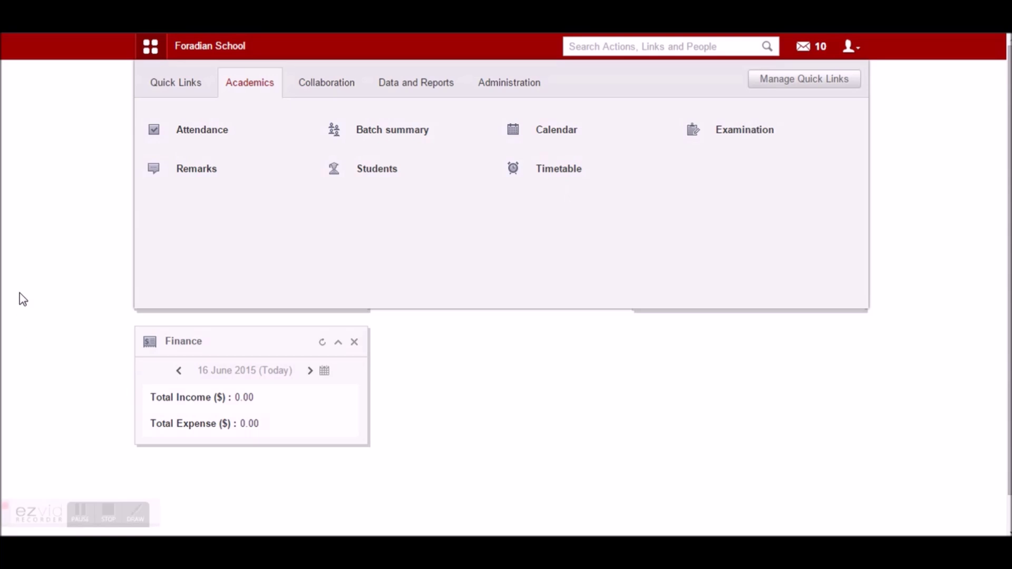
Step: Open the General settings in the Administration configuration and review all institution options down to the end of the form
click(165, 45)
click(488, 90)
mouse_move(515, 136)
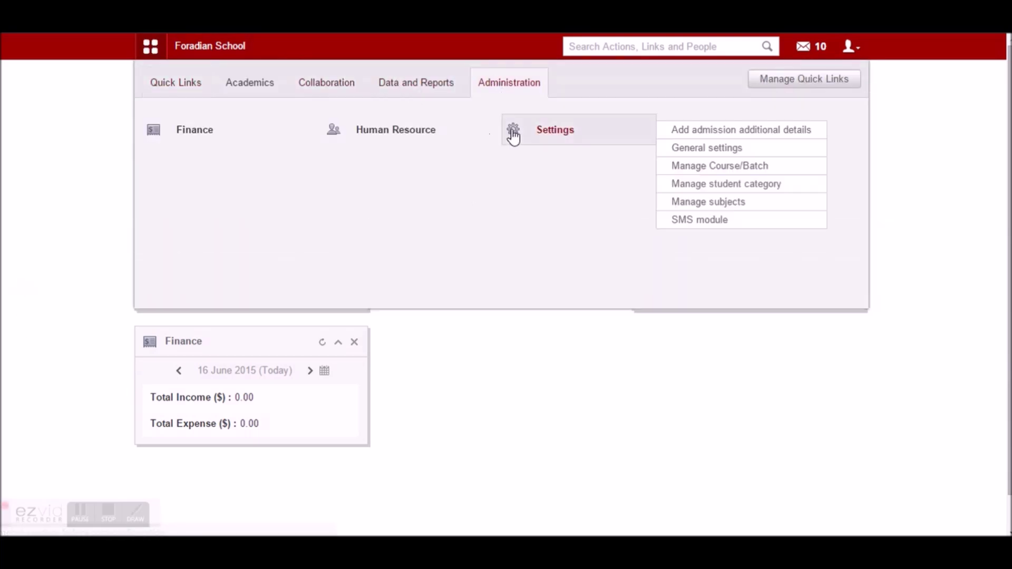
click(540, 136)
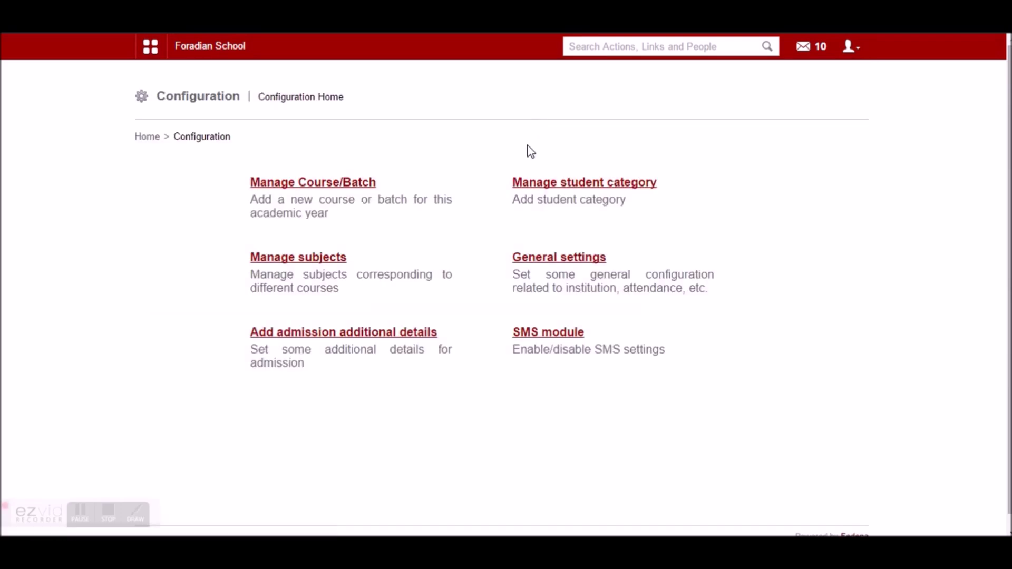
click(556, 261)
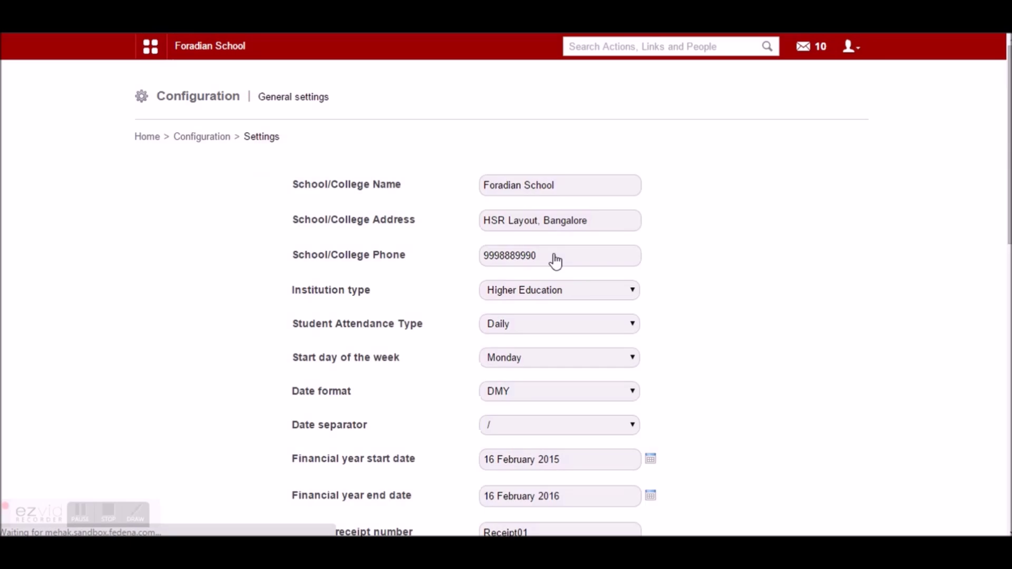
scroll(424, 351, down, 5)
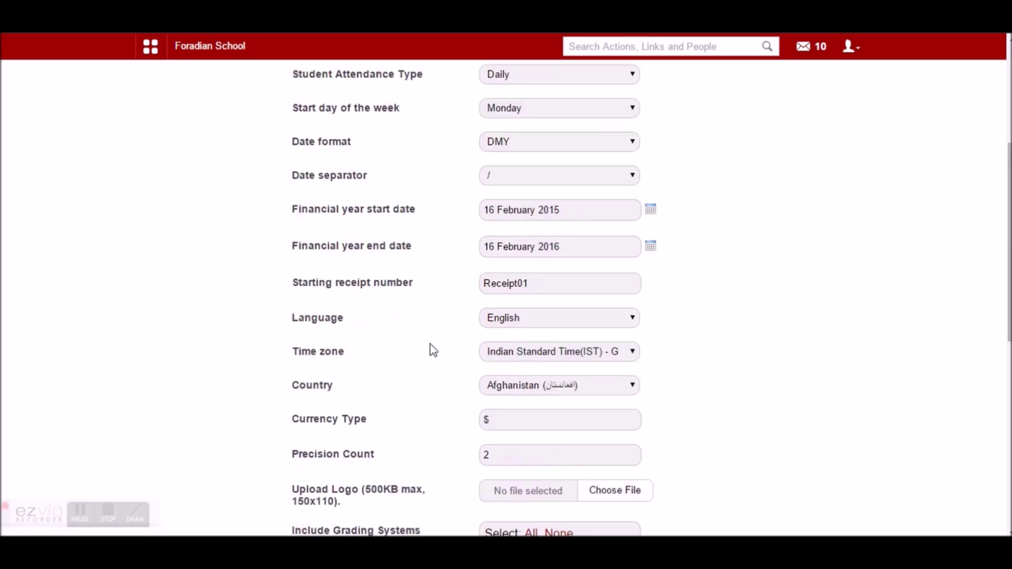
scroll(433, 351, down, 10)
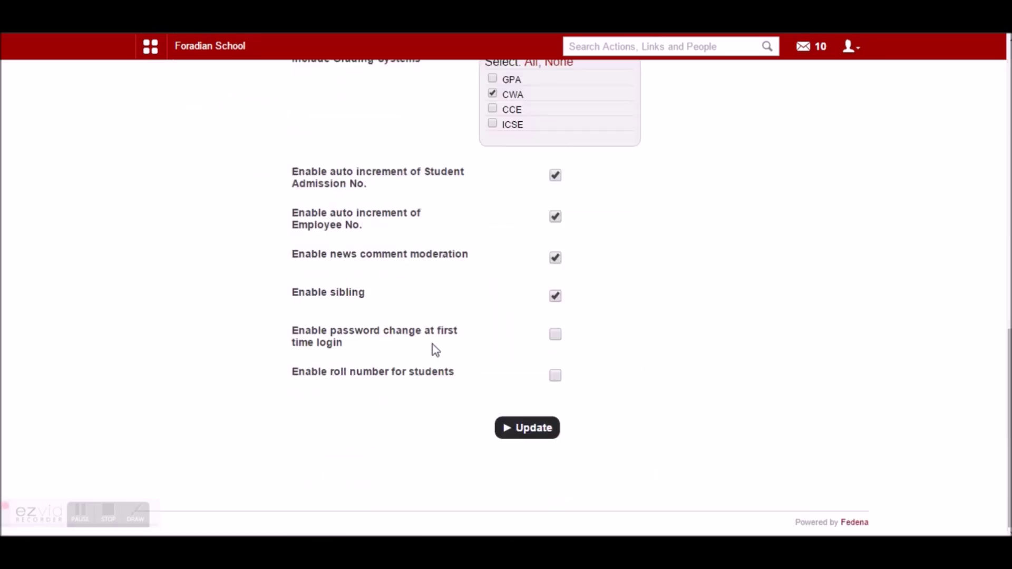
scroll(435, 351, up, 15)
Step: From the configuration home, open the list of managed courses and view the batches of Lower Kindergarten
click(197, 147)
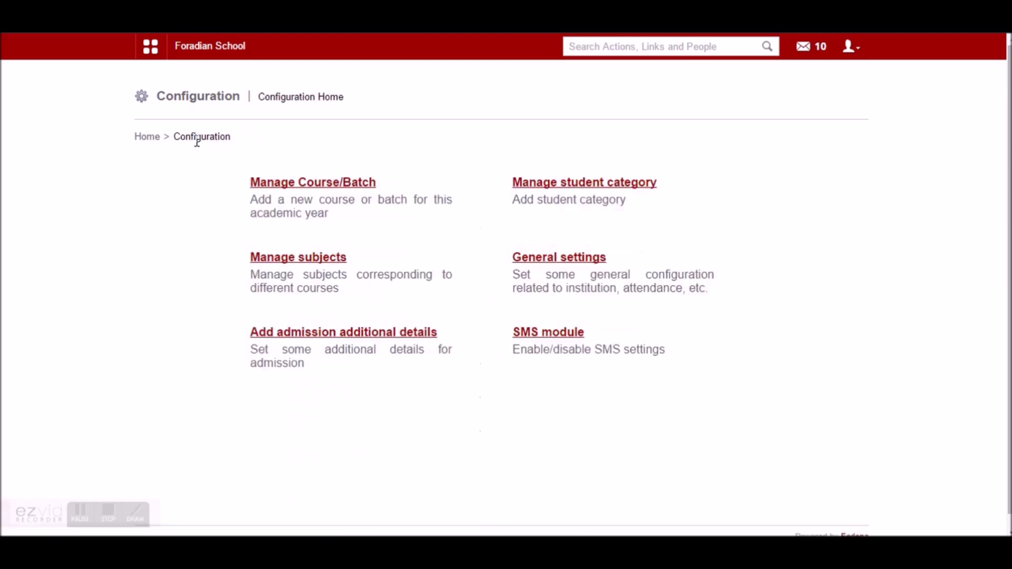
click(276, 184)
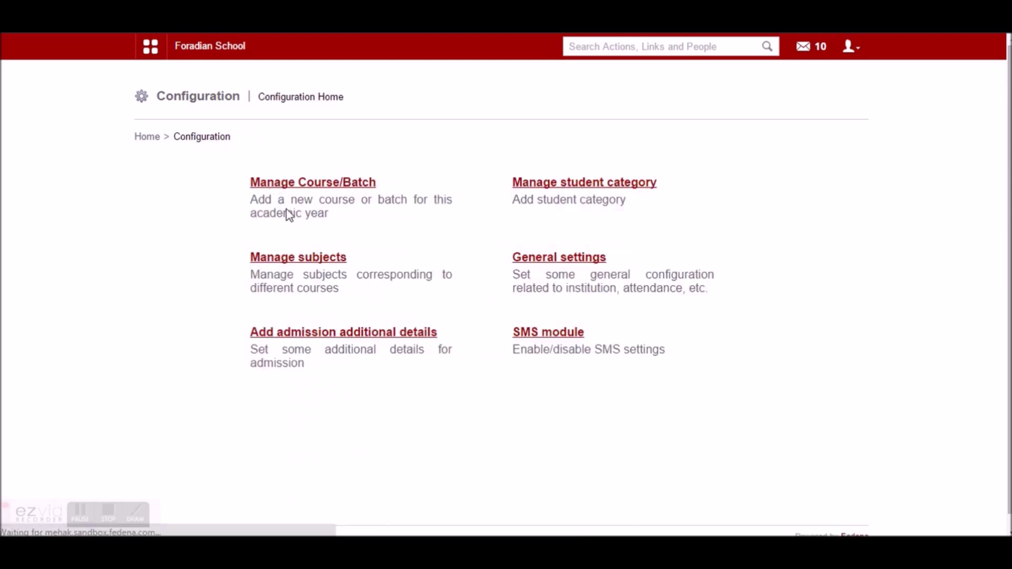
click(285, 190)
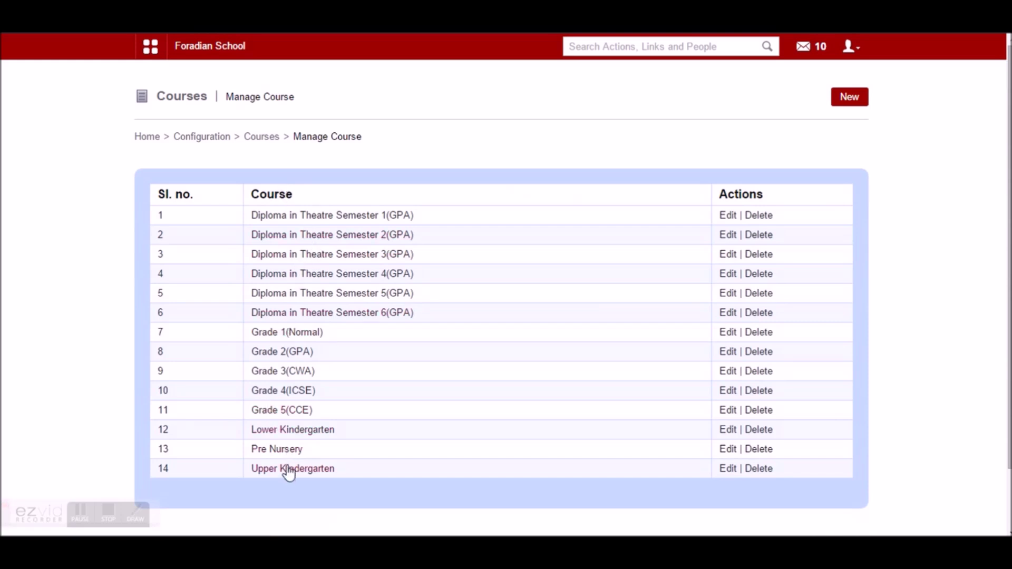
click(293, 437)
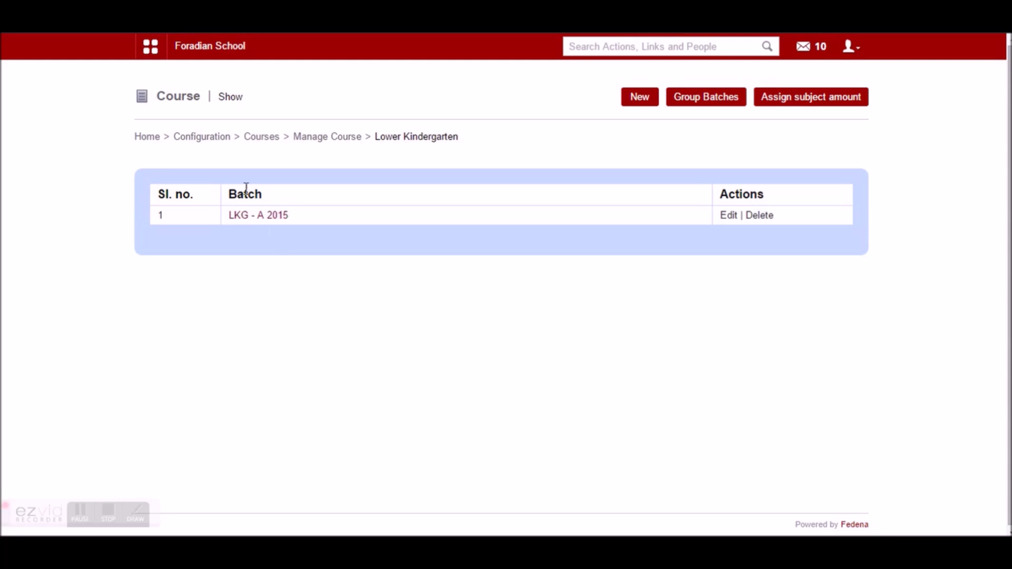
Step: In Manage subjects, select the batch G5 - A(2015-2016) and review its normal and elective subjects
click(192, 138)
click(279, 261)
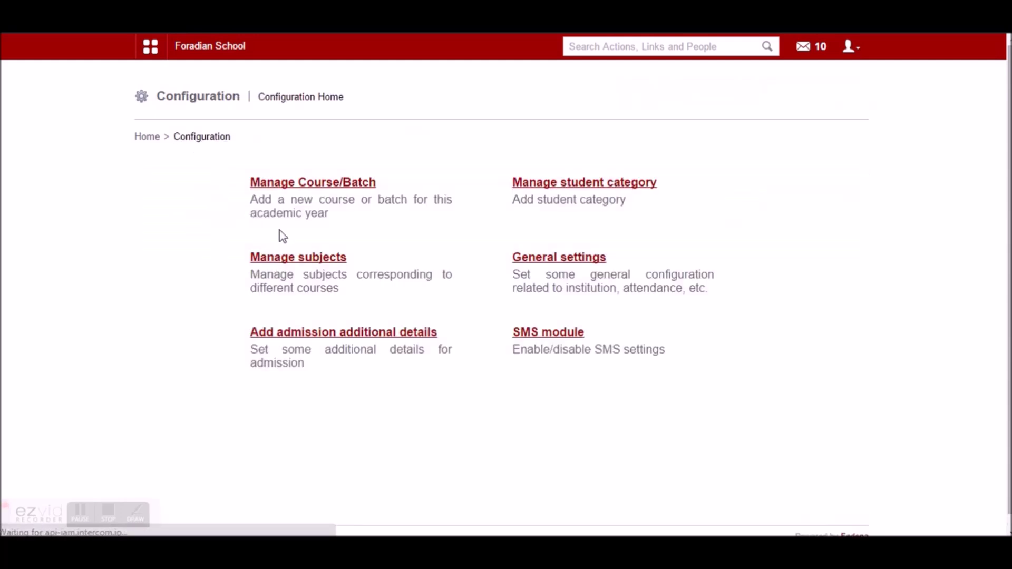
click(293, 185)
click(327, 279)
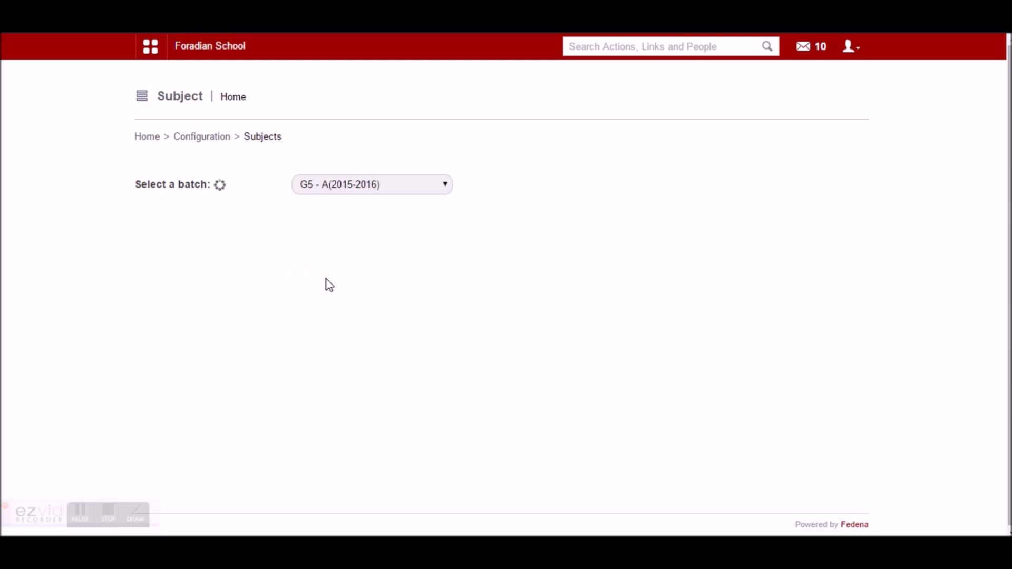
scroll(343, 316, down, 4)
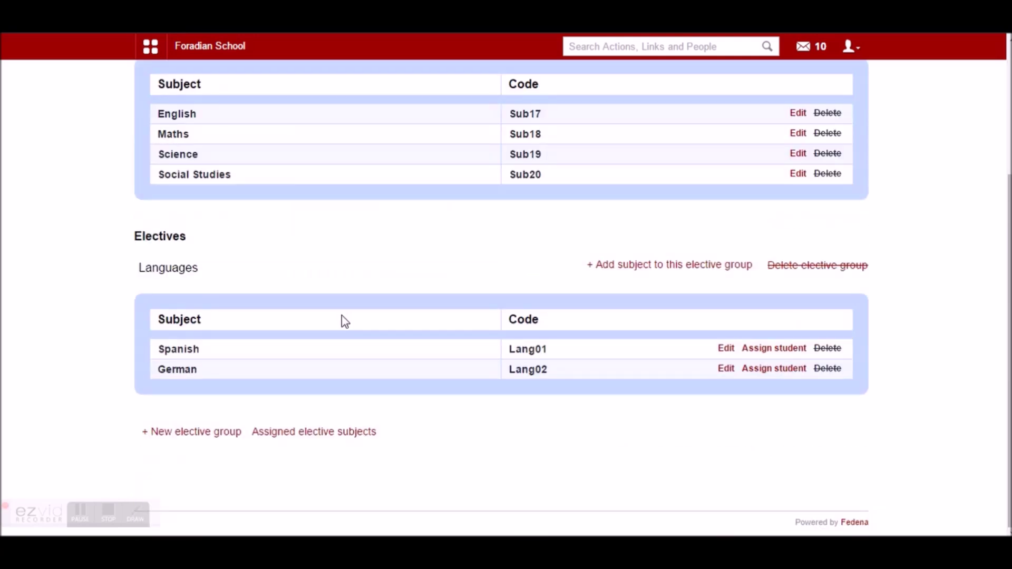
scroll(346, 321, up, 4)
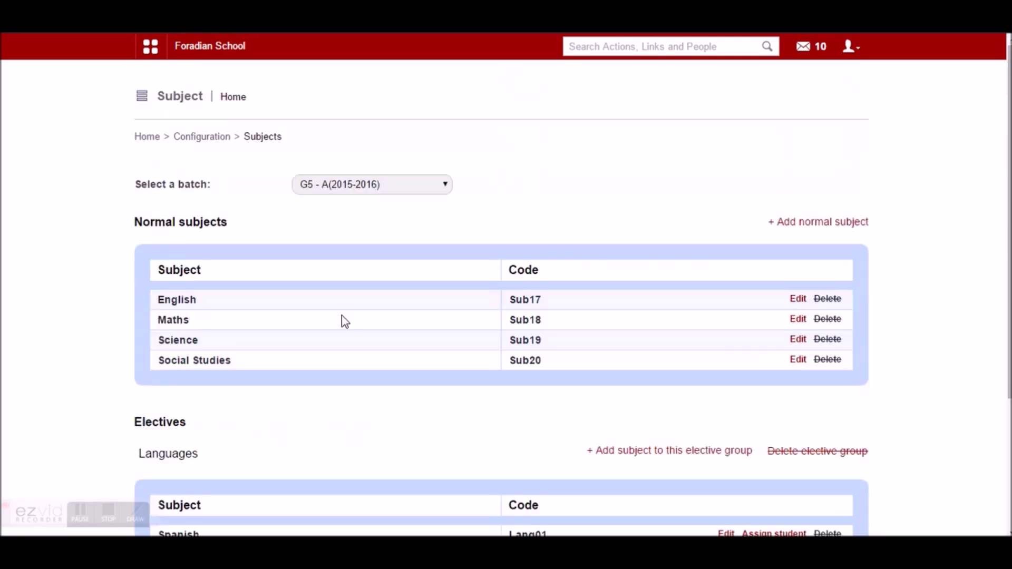
Step: View the general SMS settings of the SMS module, and return to the configuration home
click(200, 138)
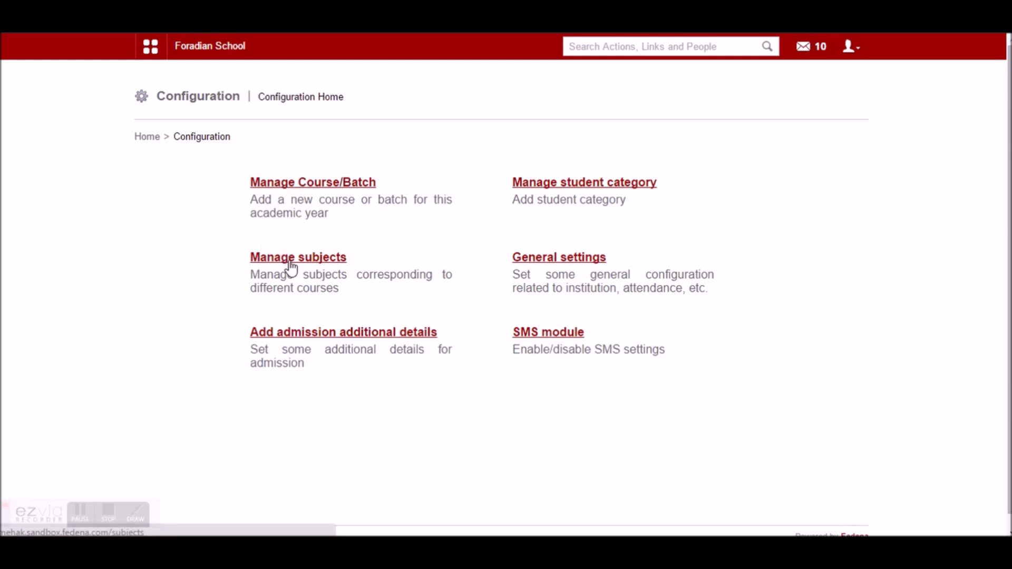
click(531, 340)
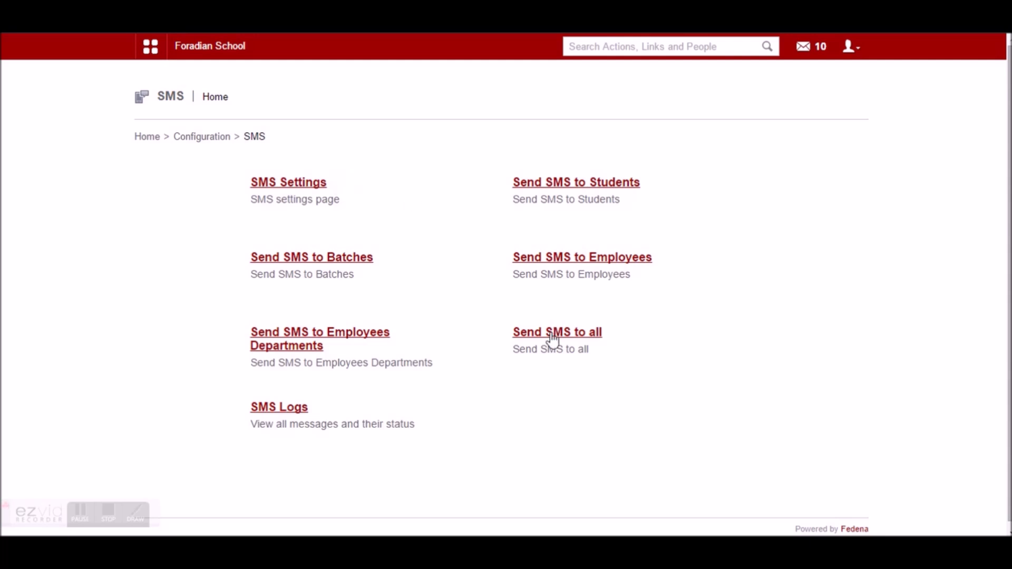
click(312, 198)
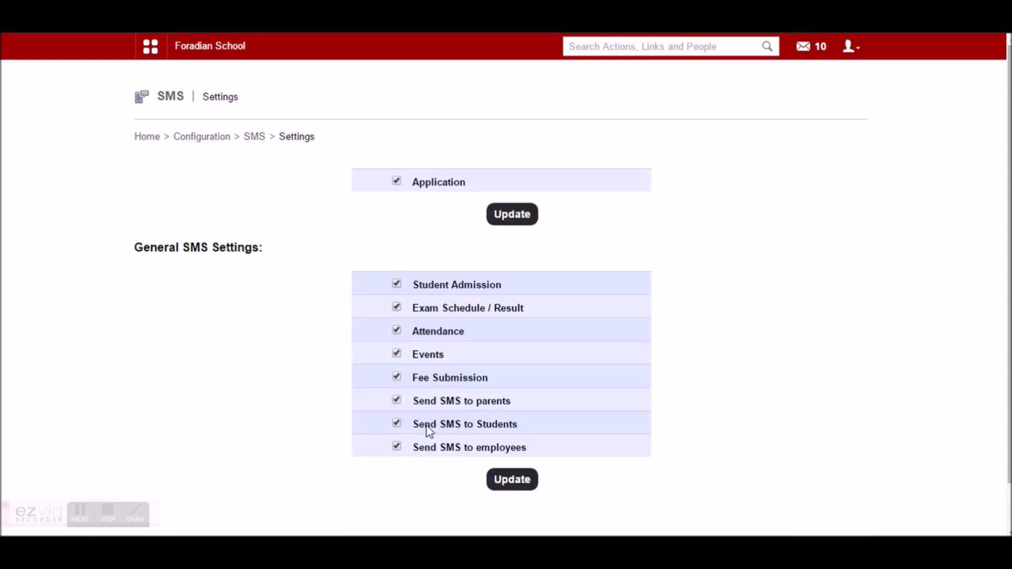
click(202, 137)
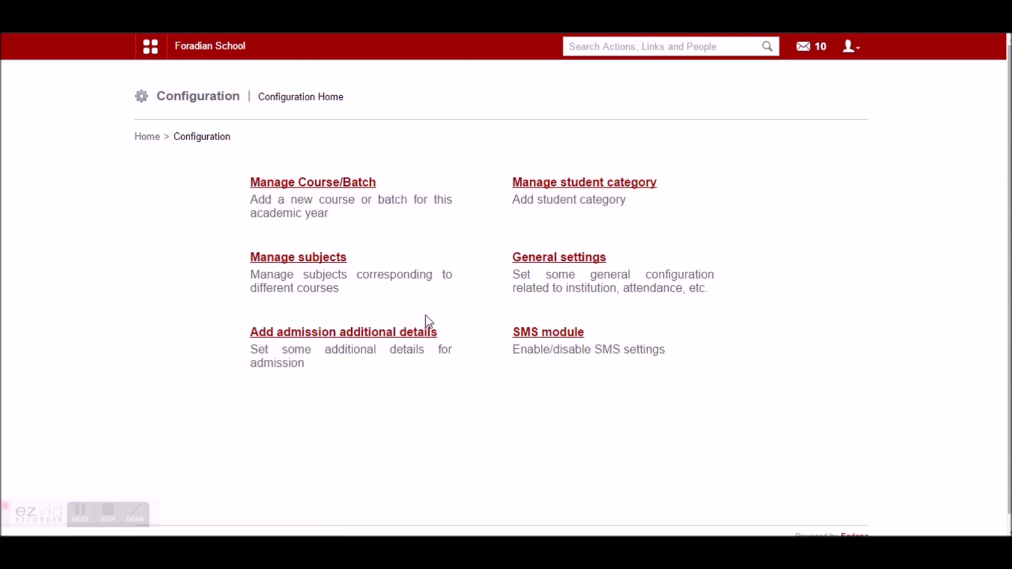
Step: Open the Human Resource module from Administration and view its HR settings
click(152, 48)
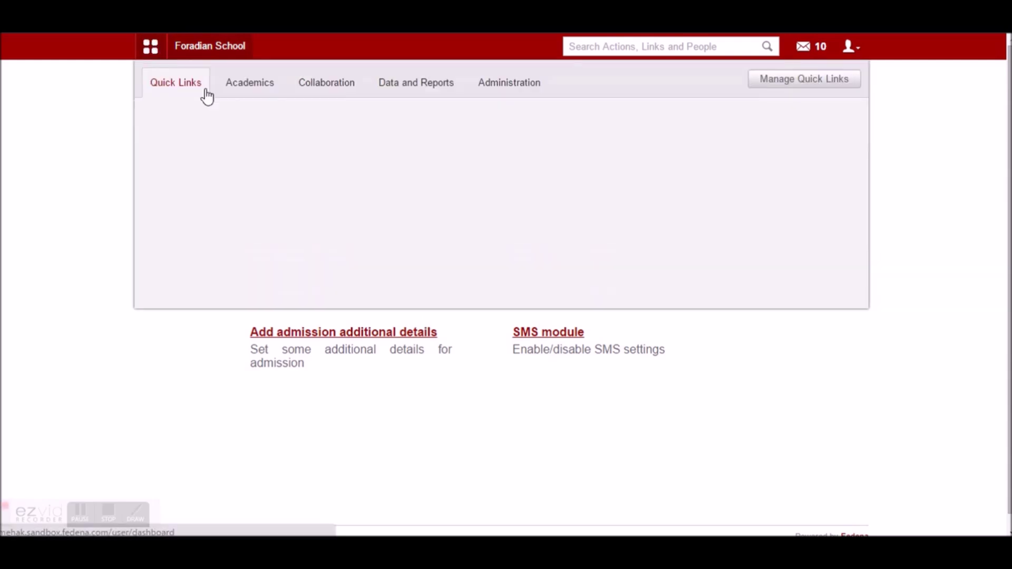
click(508, 84)
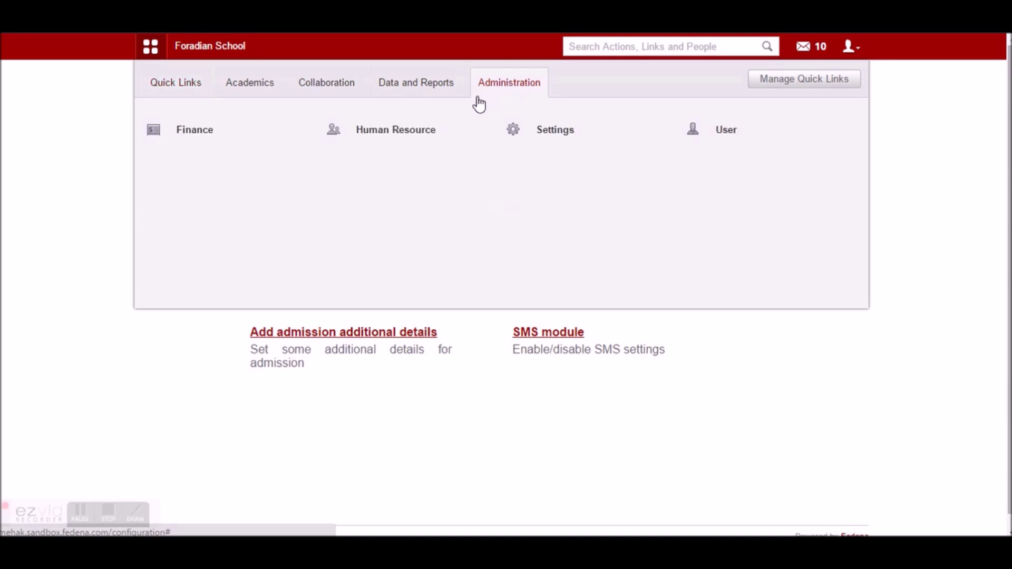
mouse_move(401, 140)
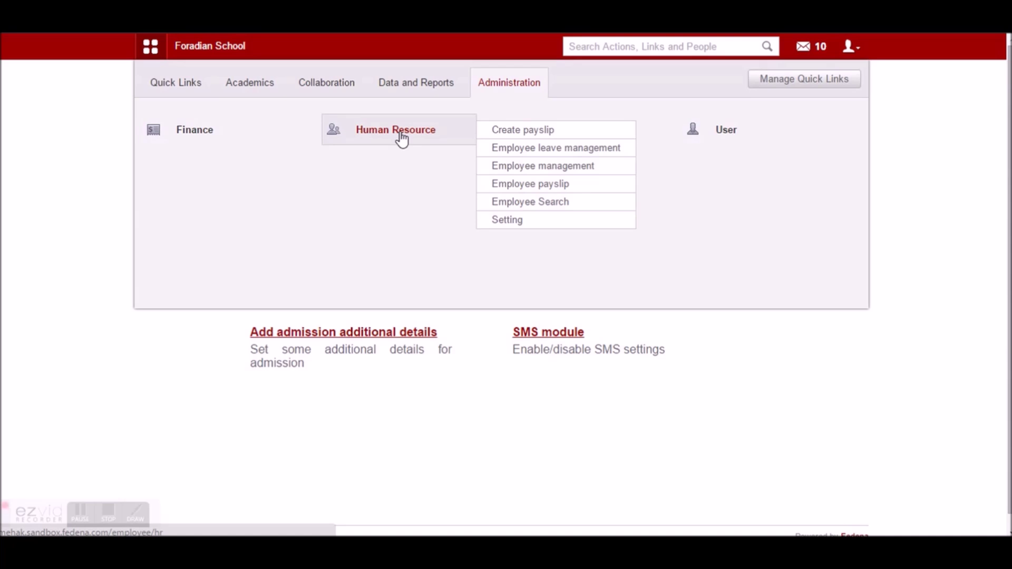
click(401, 138)
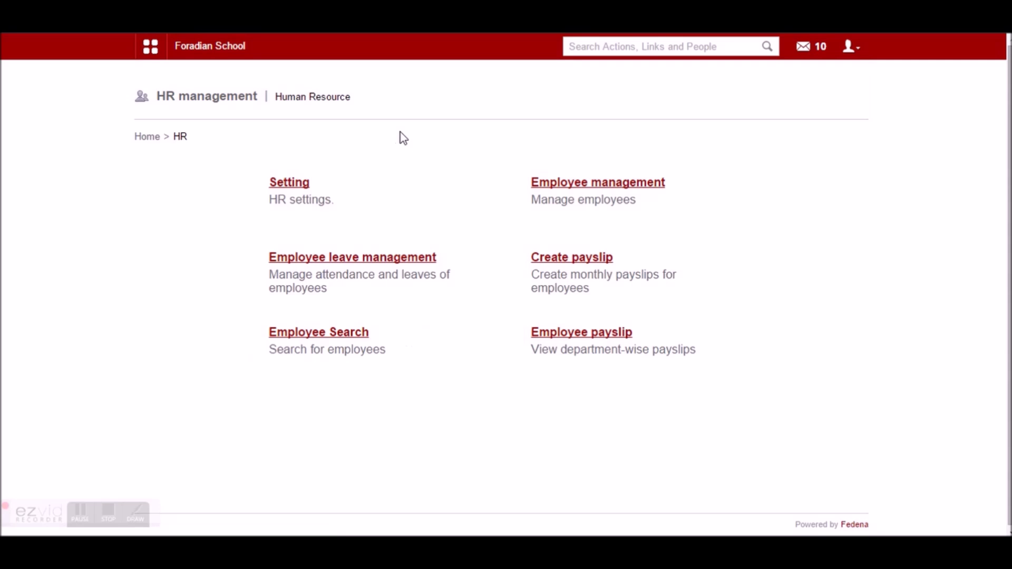
click(294, 185)
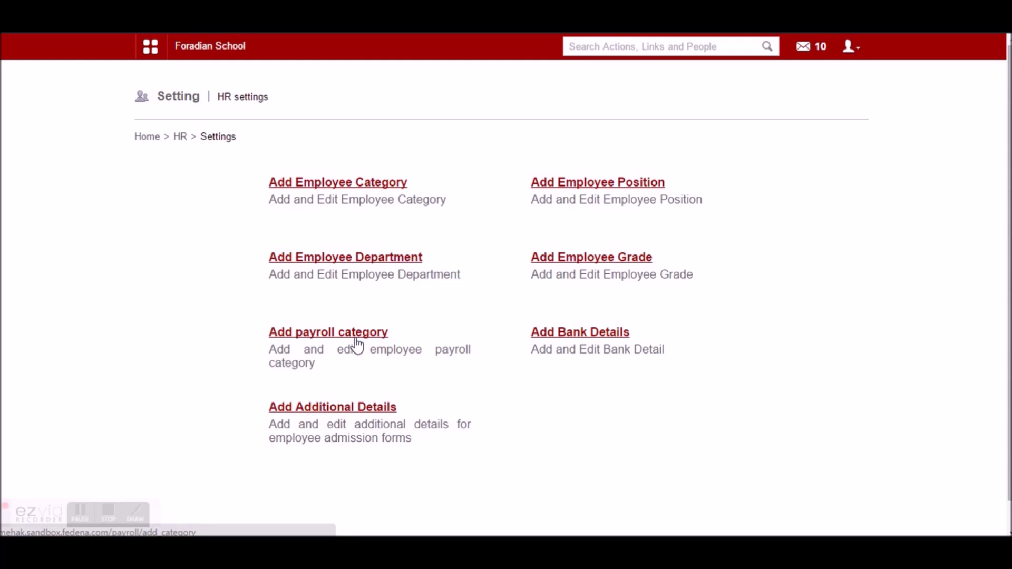
Step: Return to the HR overview and view the one click payslip generator under Create payslip
click(181, 138)
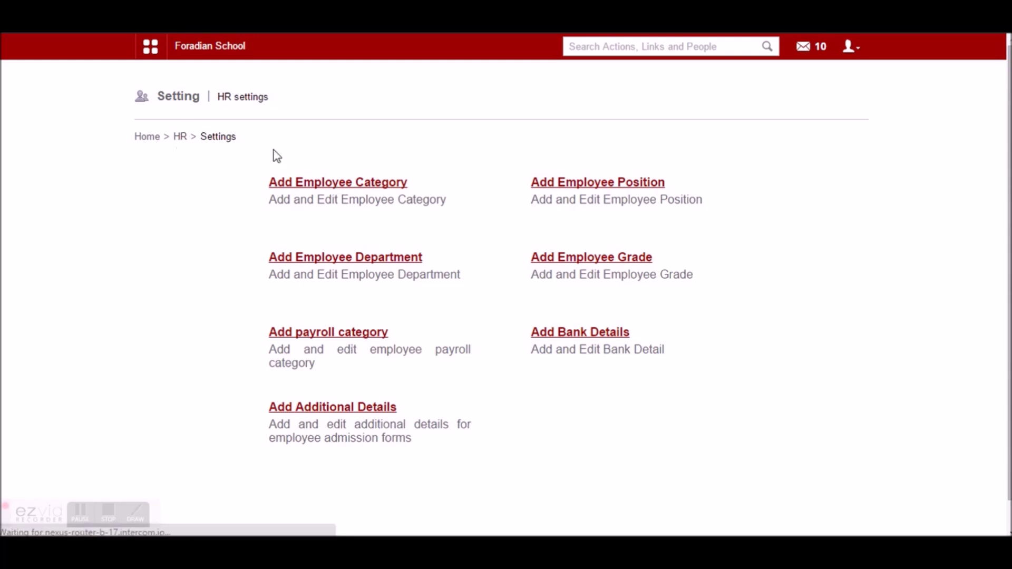
click(575, 259)
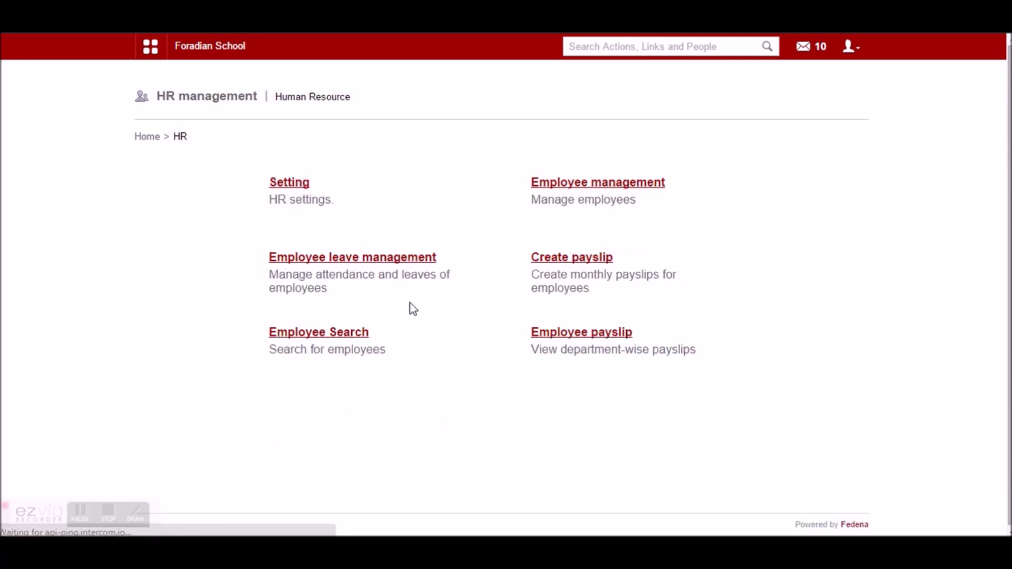
click(337, 263)
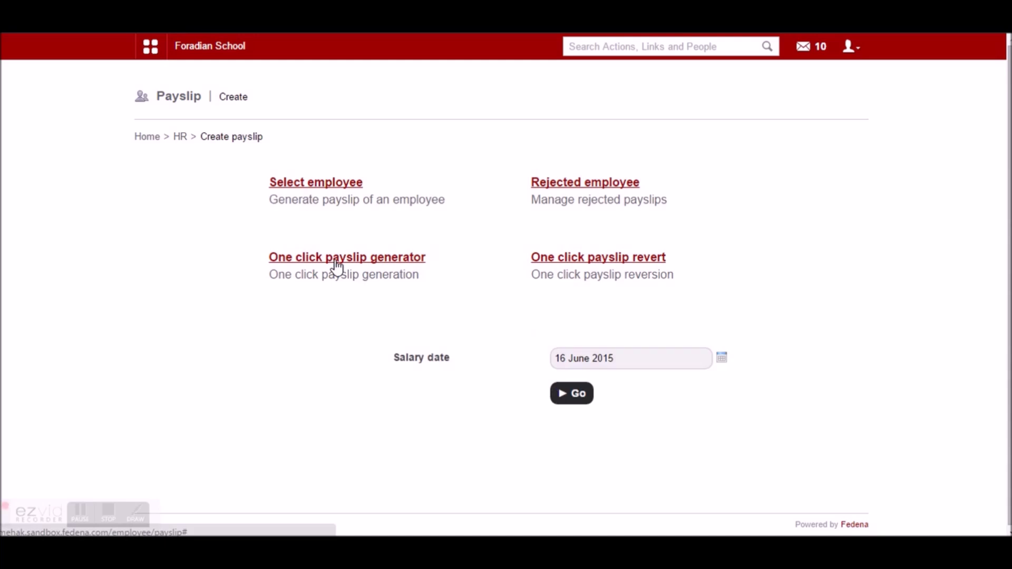
Step: Open the attendance report in the HR module's employee leave management and view it for the Maths department
click(182, 138)
click(287, 256)
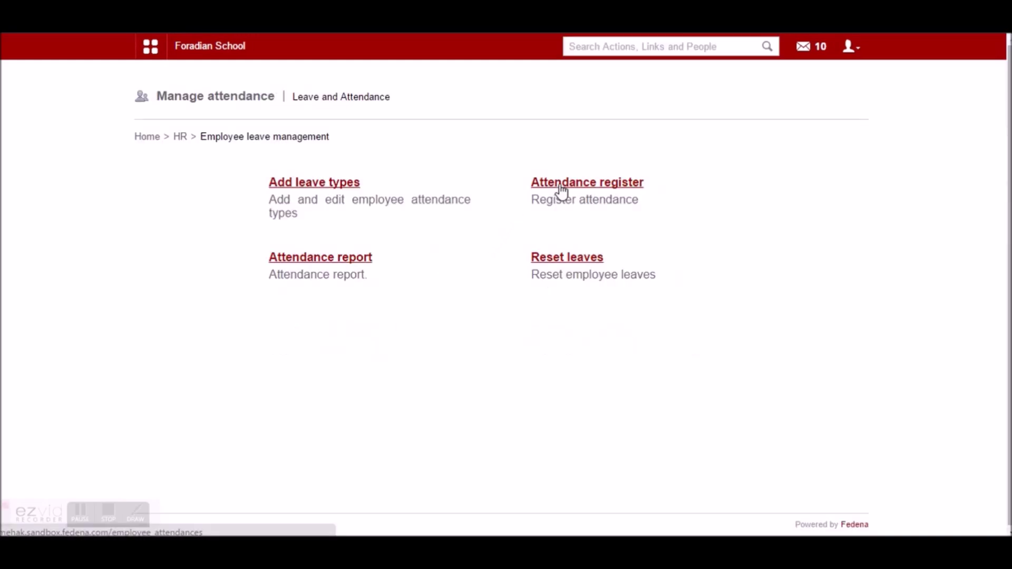
click(358, 258)
click(483, 185)
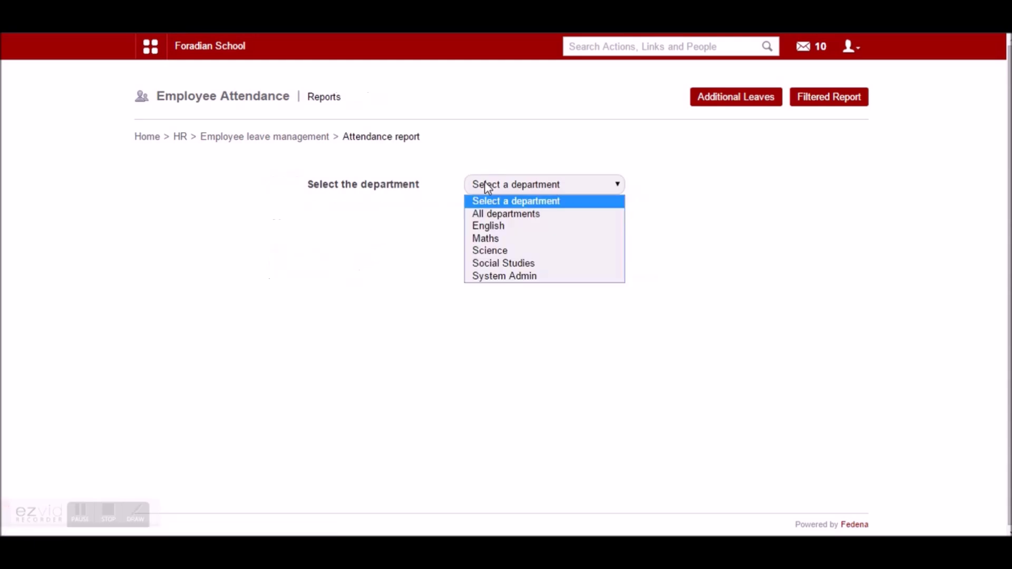
click(498, 240)
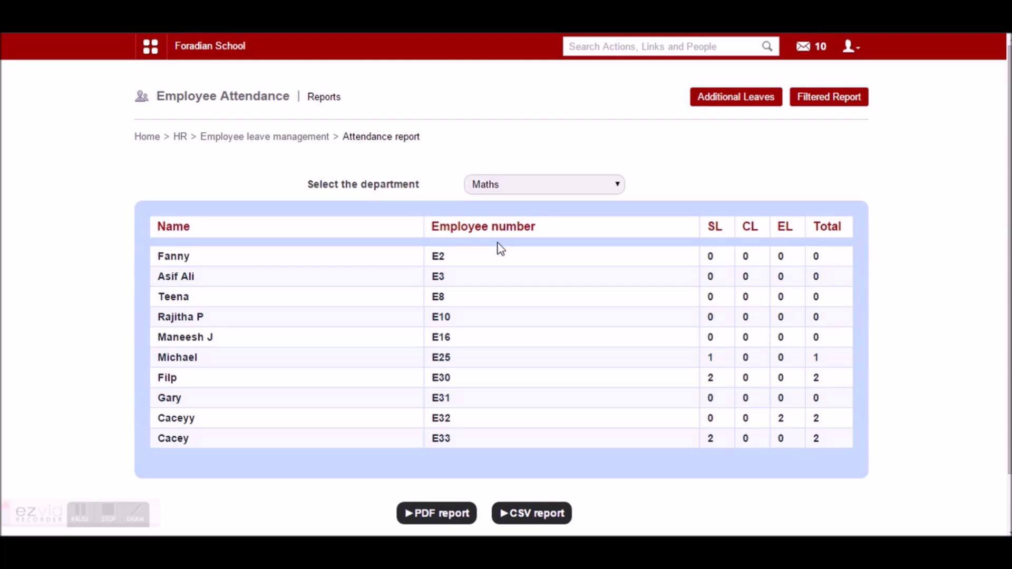
Step: Go to the Finance module under Administration and open the transactions Report in Finance Reports
click(152, 51)
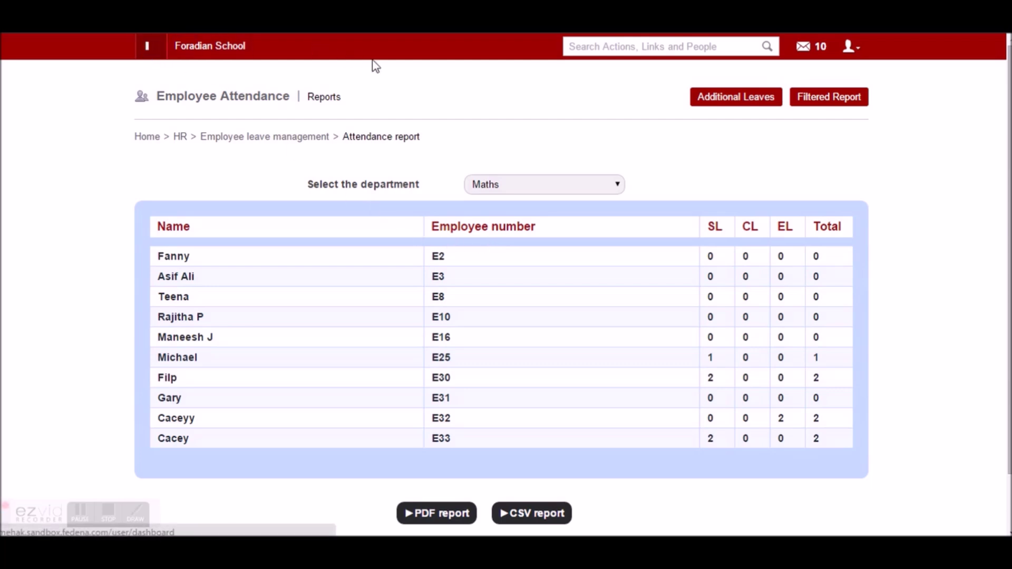
click(500, 88)
click(226, 135)
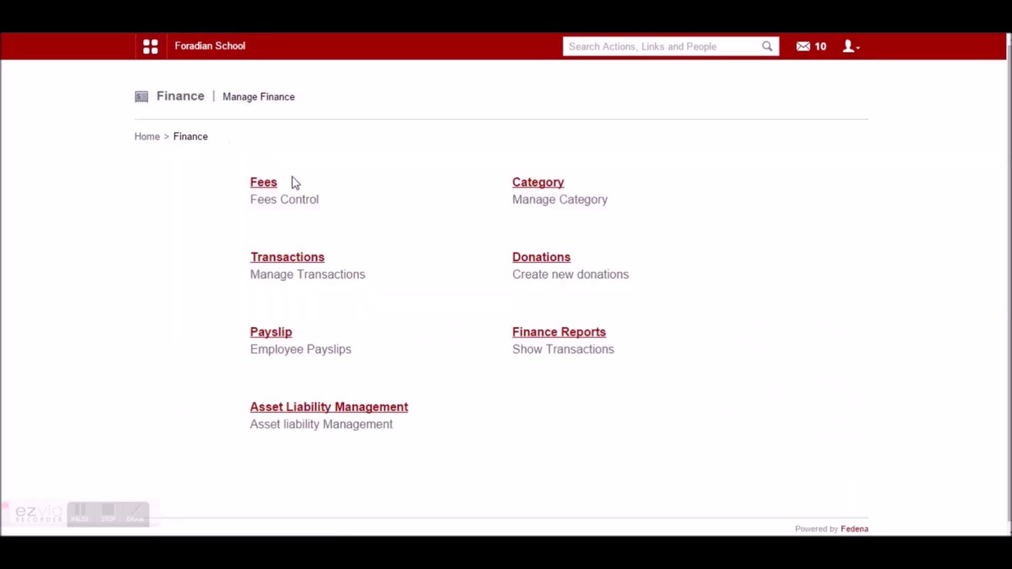
click(535, 338)
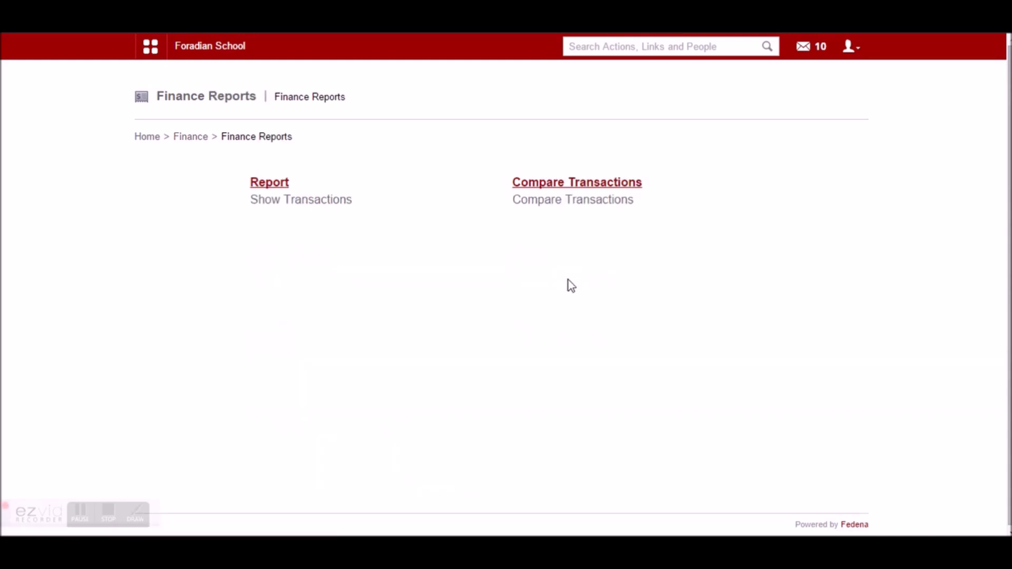
click(280, 184)
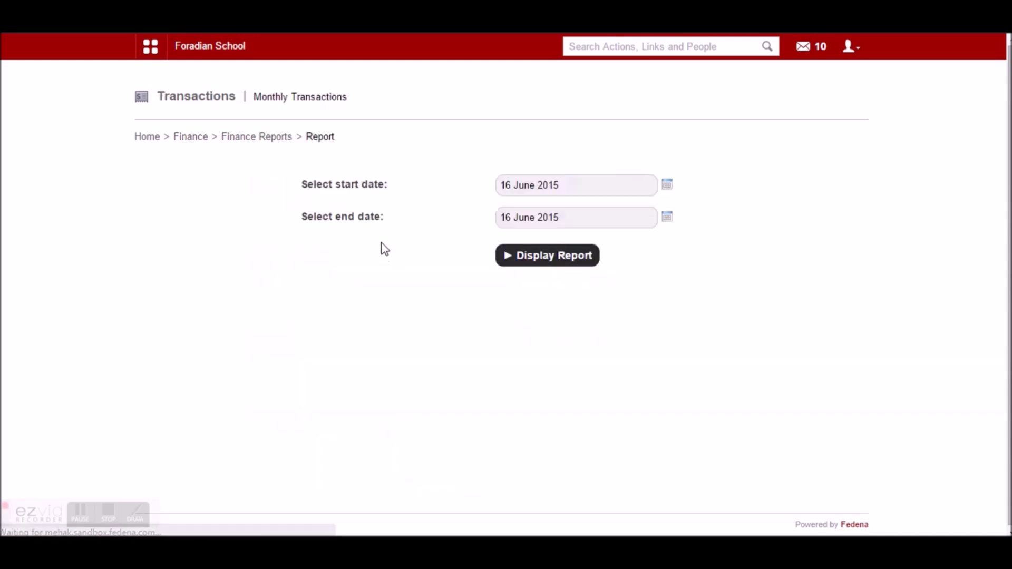
Step: Set the report's start date to 17 June 2014 and display the transactions report
click(668, 185)
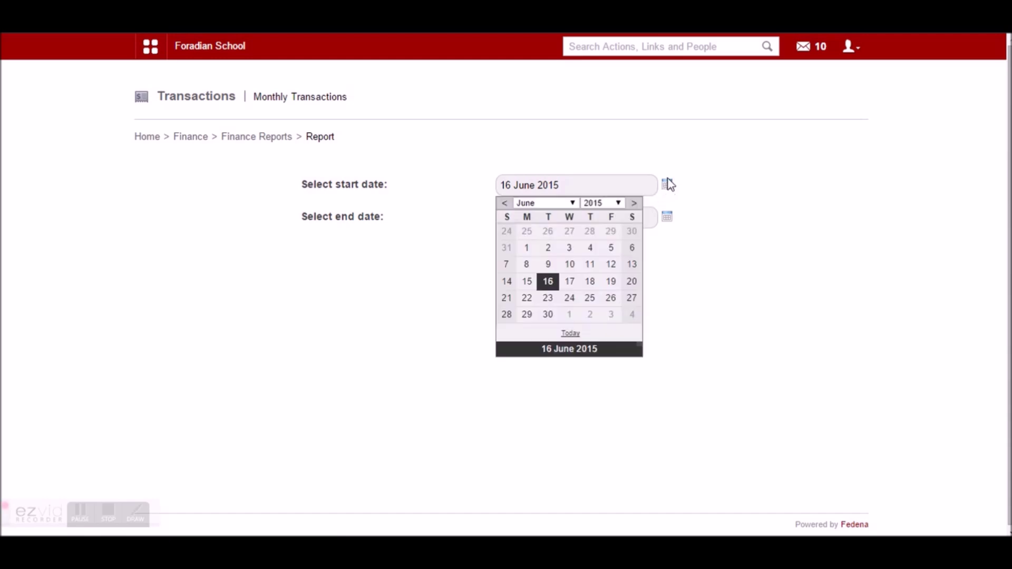
click(595, 204)
click(594, 316)
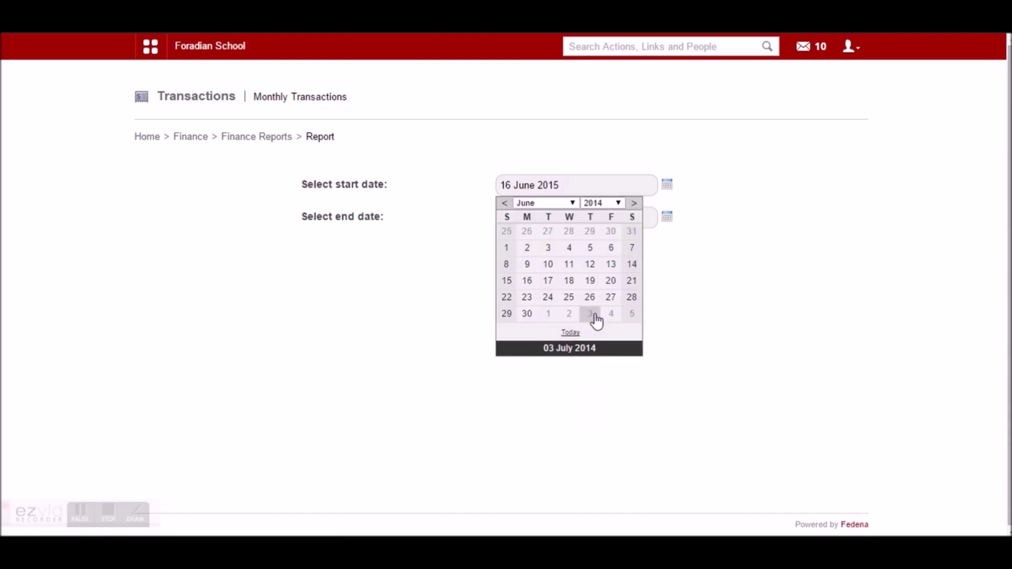
click(548, 280)
click(544, 258)
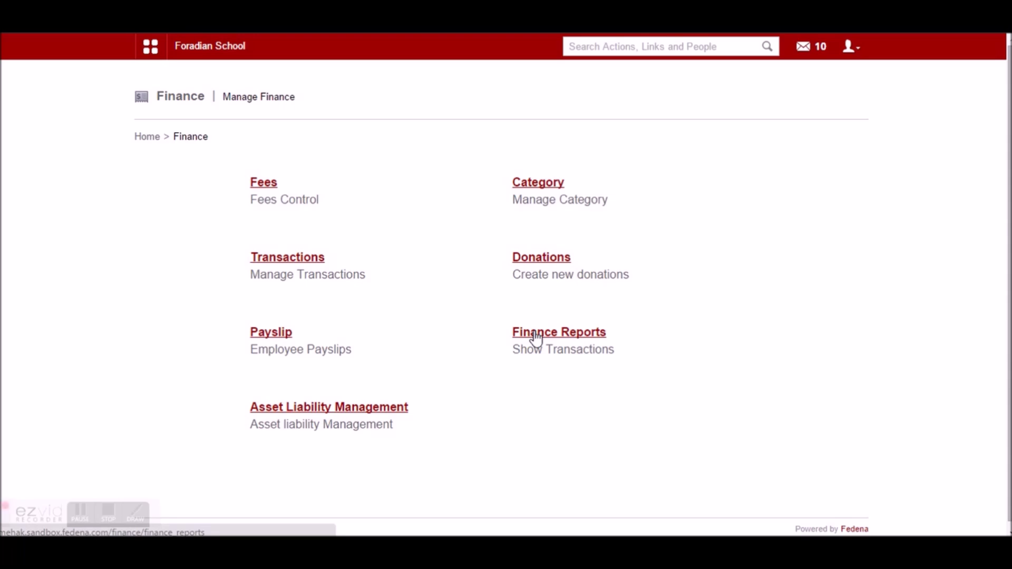
Step: Open the Student Admission form from Students under Academics and enter the student's first name
click(164, 47)
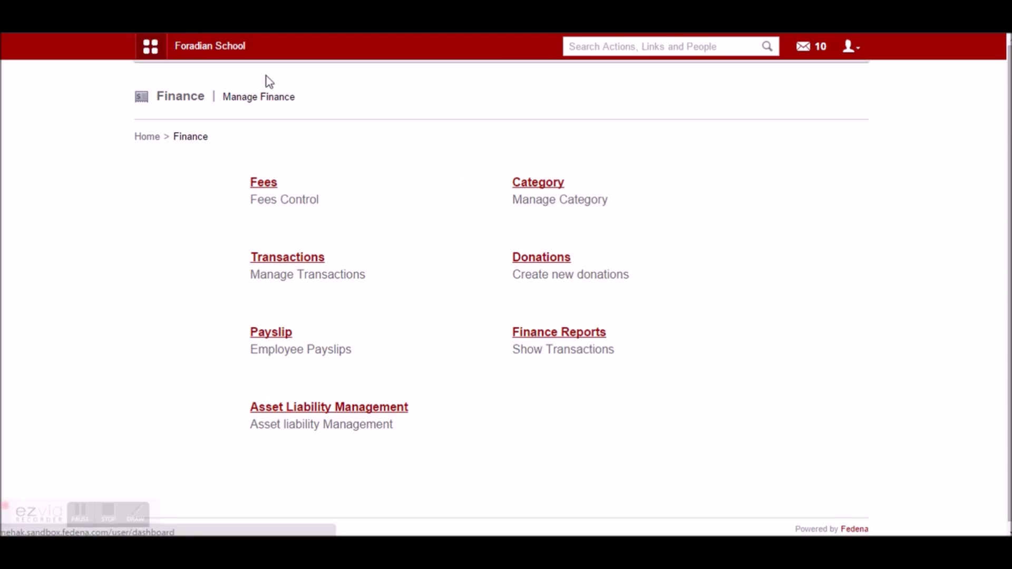
click(264, 81)
mouse_move(409, 158)
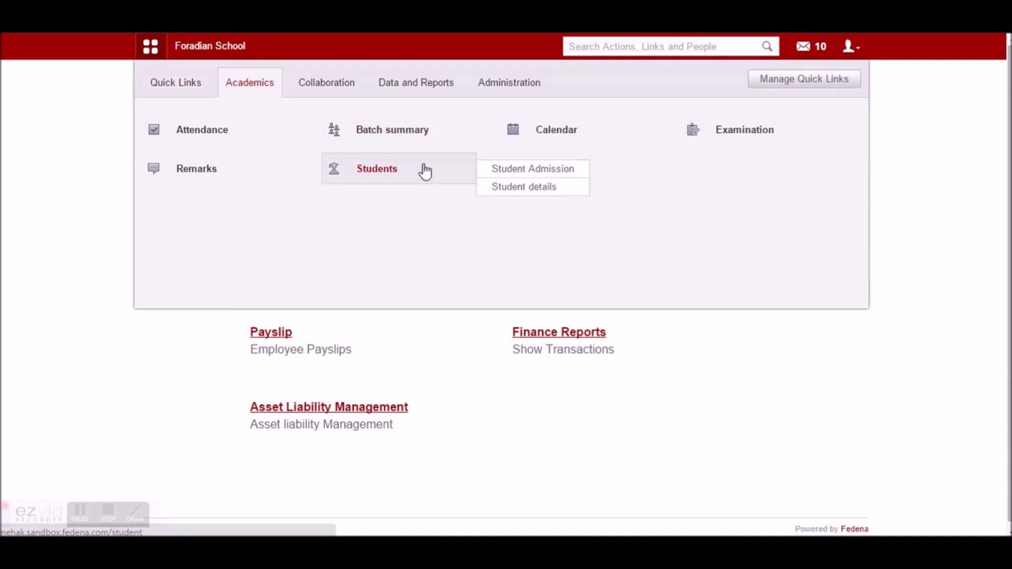
click(493, 173)
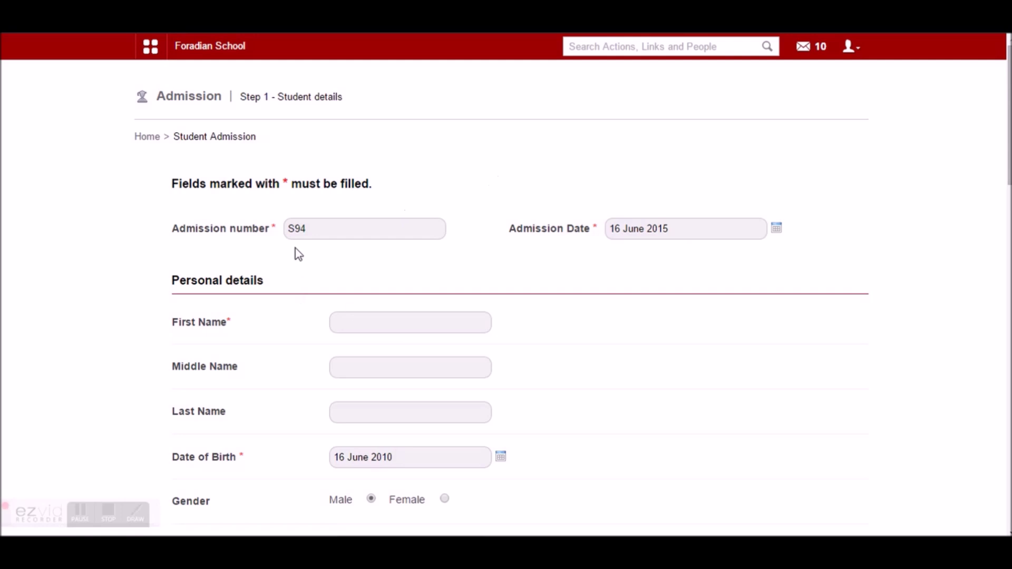
click(359, 319)
scroll(354, 317, down, 10)
scroll(375, 345, up, 10)
text(Alpa)
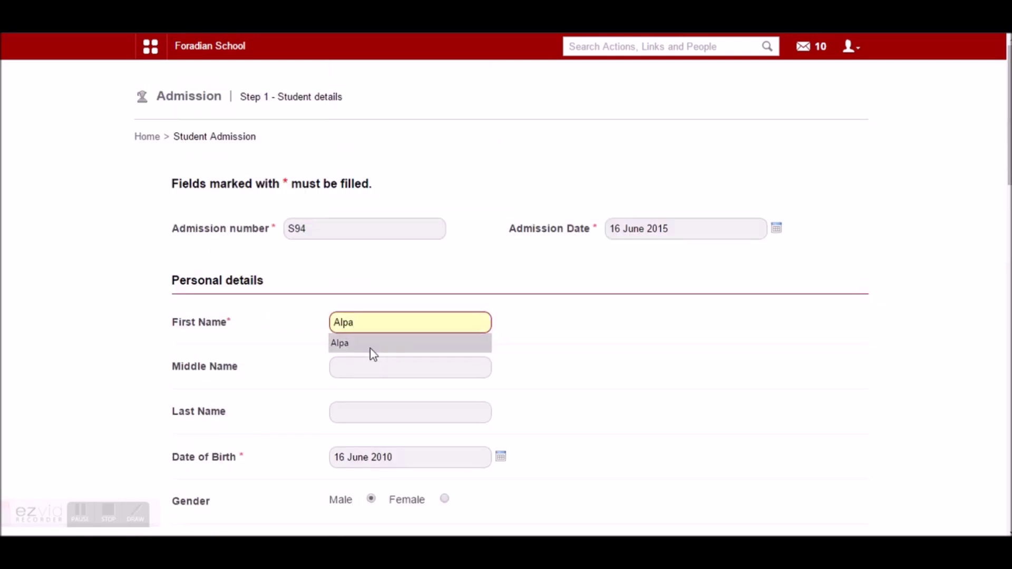
Step: Assign the student to the Grade 1 (Normal) course and batch G1 - A(2015-2016), and save the student details
scroll(406, 400, down, 5)
scroll(430, 426, down, 5)
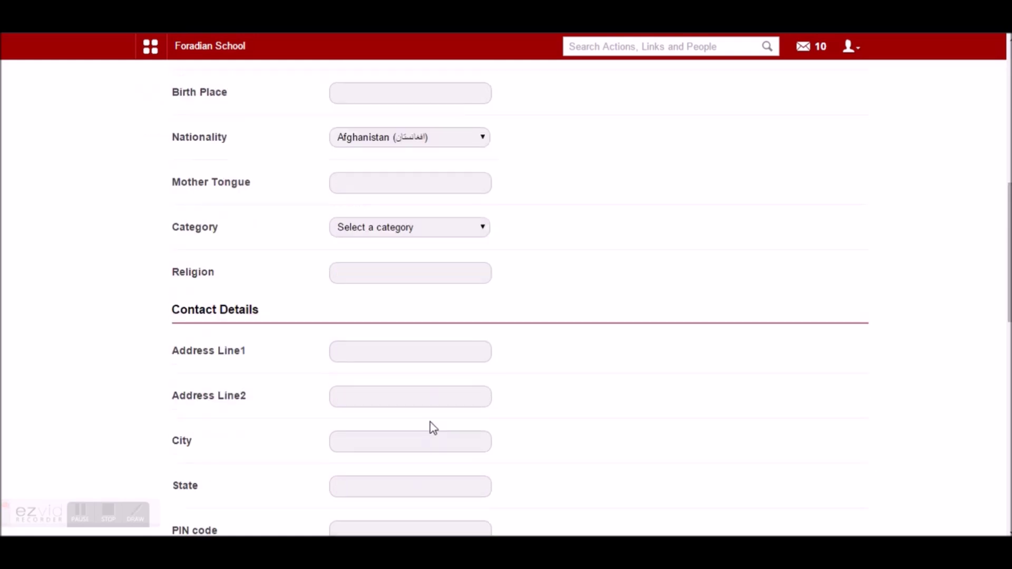
scroll(384, 366, up, 5)
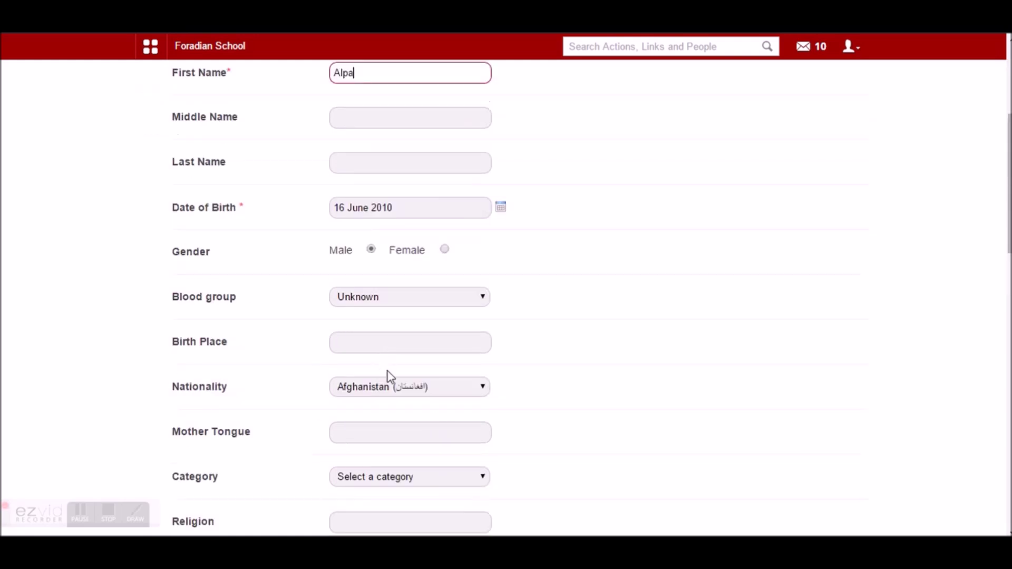
scroll(390, 375, down, 10)
scroll(389, 375, down, 5)
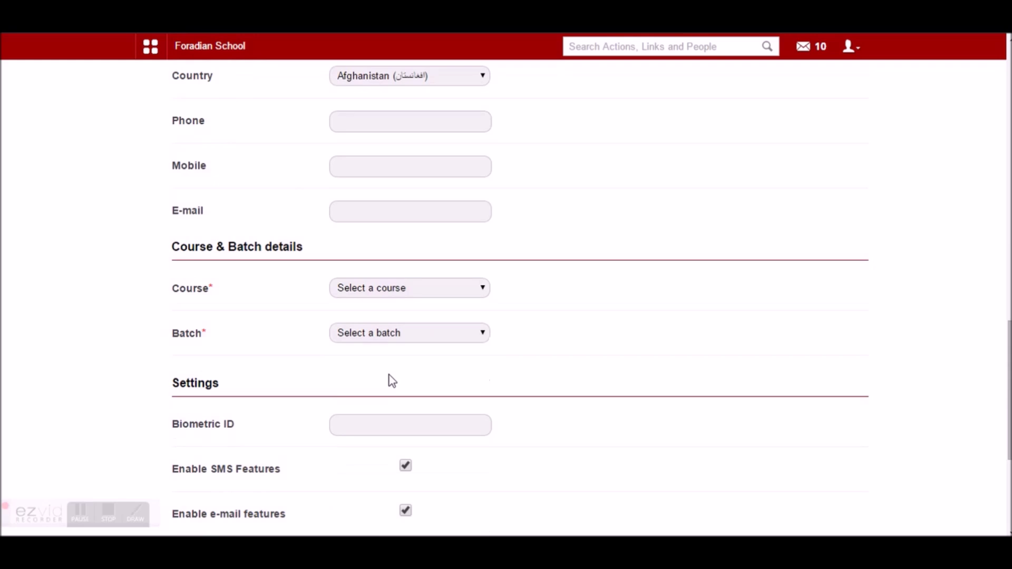
scroll(376, 313, down, 5)
scroll(397, 279, up, 5)
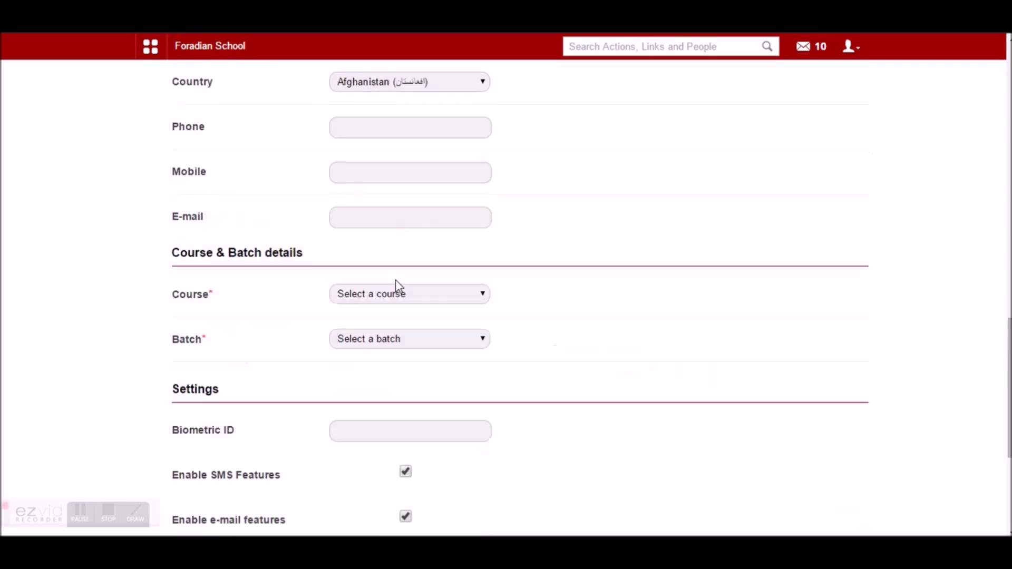
click(381, 293)
click(381, 396)
click(381, 340)
click(379, 368)
scroll(377, 422, down, 5)
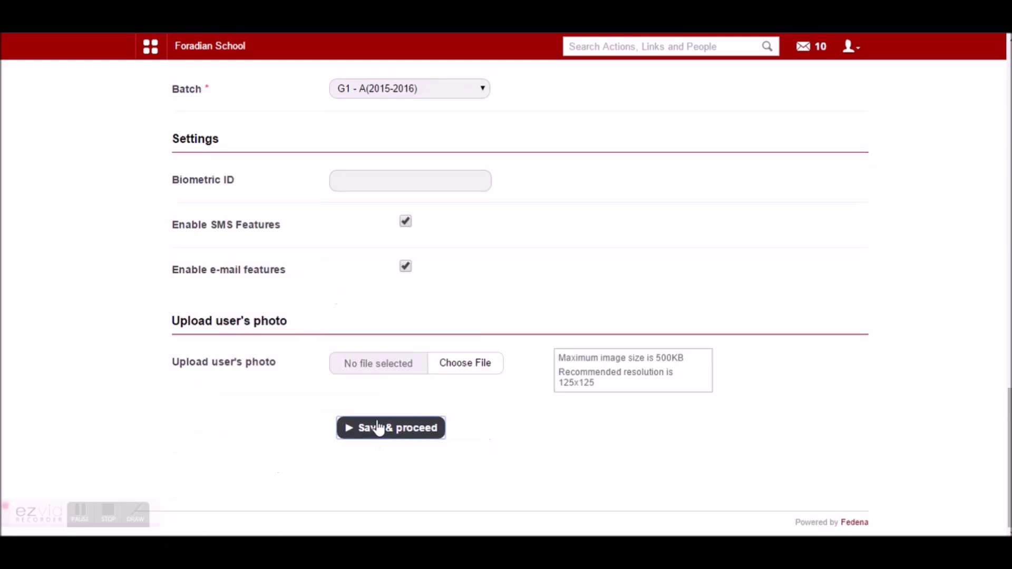
click(379, 428)
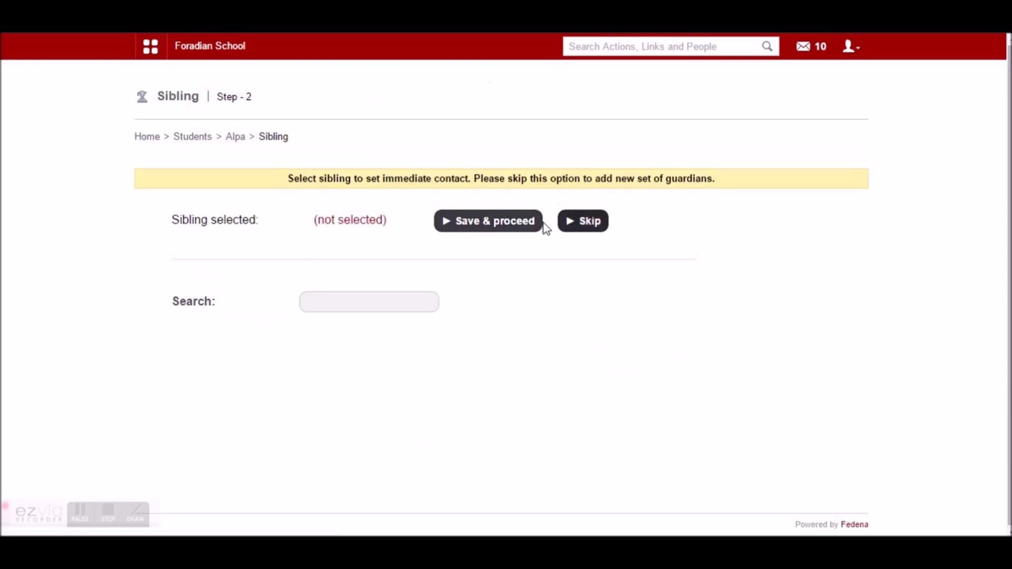
Step: Skip the sibling selection, enter the guardian's first name with the relation Father, and save the guardian details
click(581, 229)
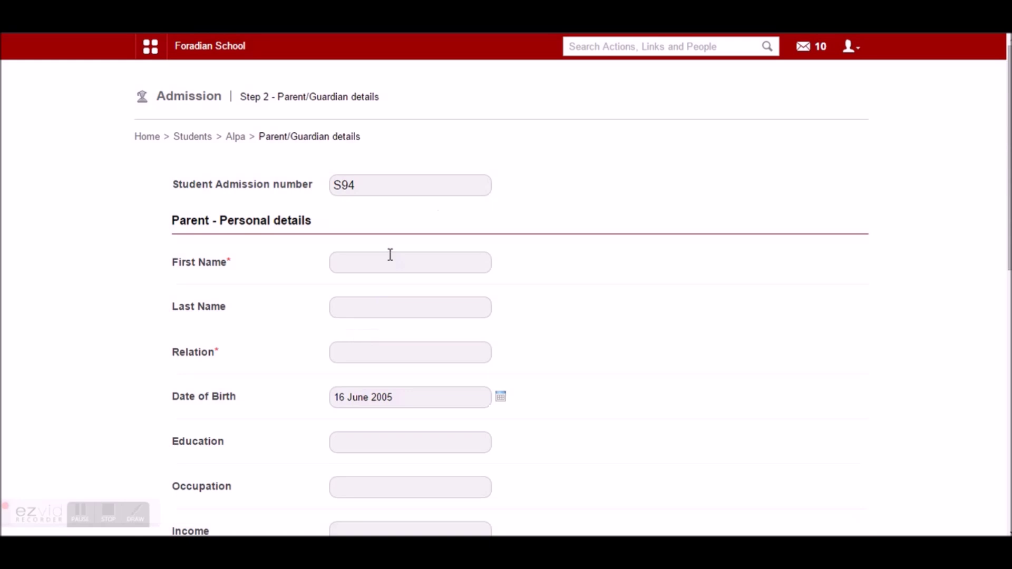
click(387, 268)
click(378, 284)
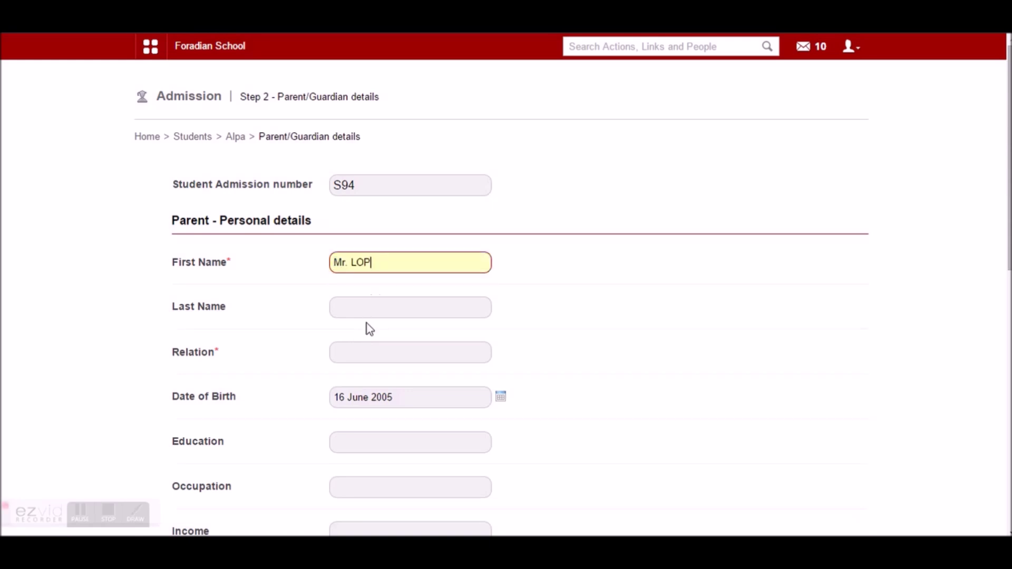
click(366, 352)
click(373, 378)
scroll(375, 384, down, 10)
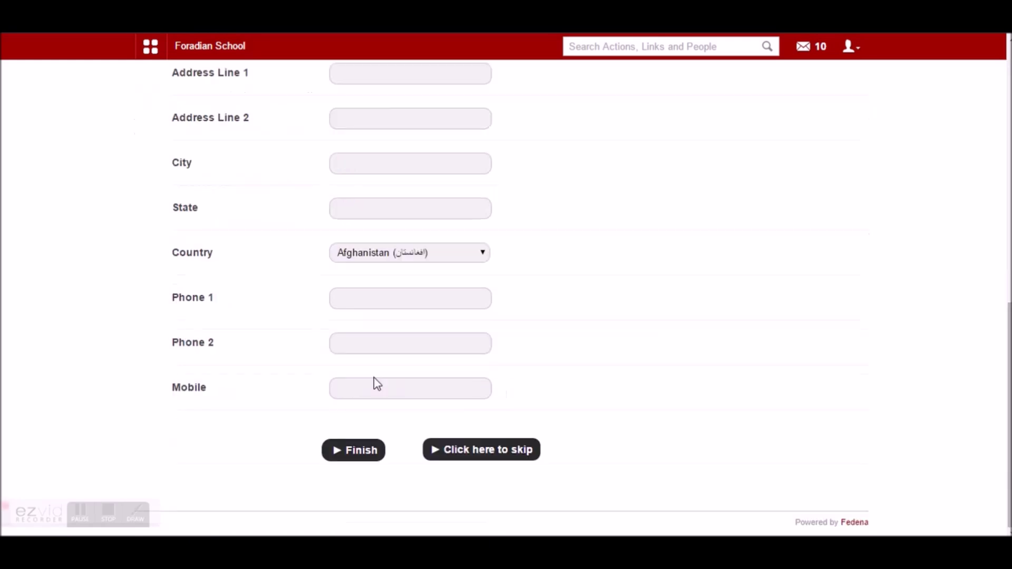
click(382, 443)
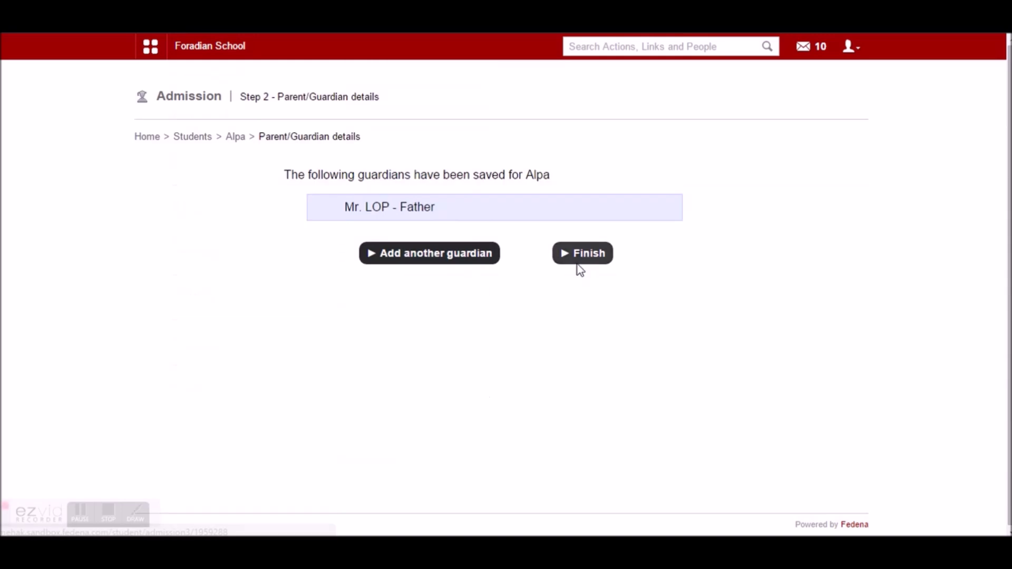
Step: Finish adding guardians and complete the admission, skipping previous educational details and leaving the additional details blank
click(580, 269)
click(488, 250)
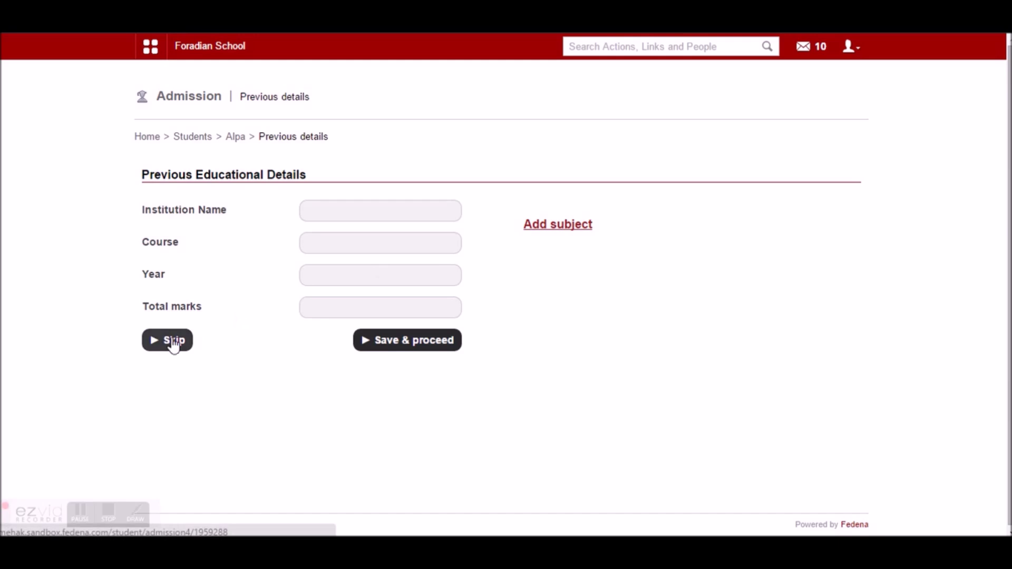
click(171, 344)
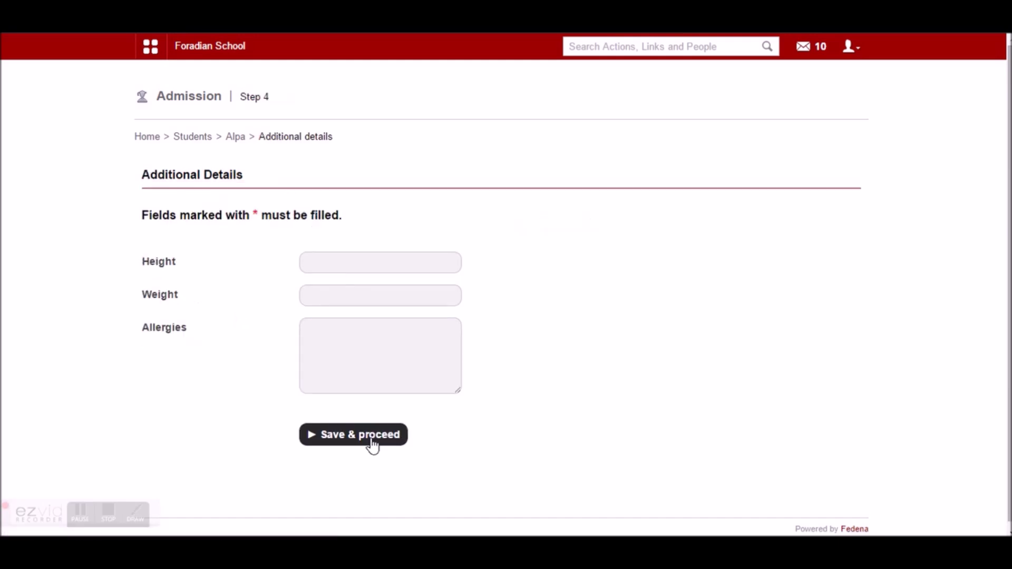
click(372, 443)
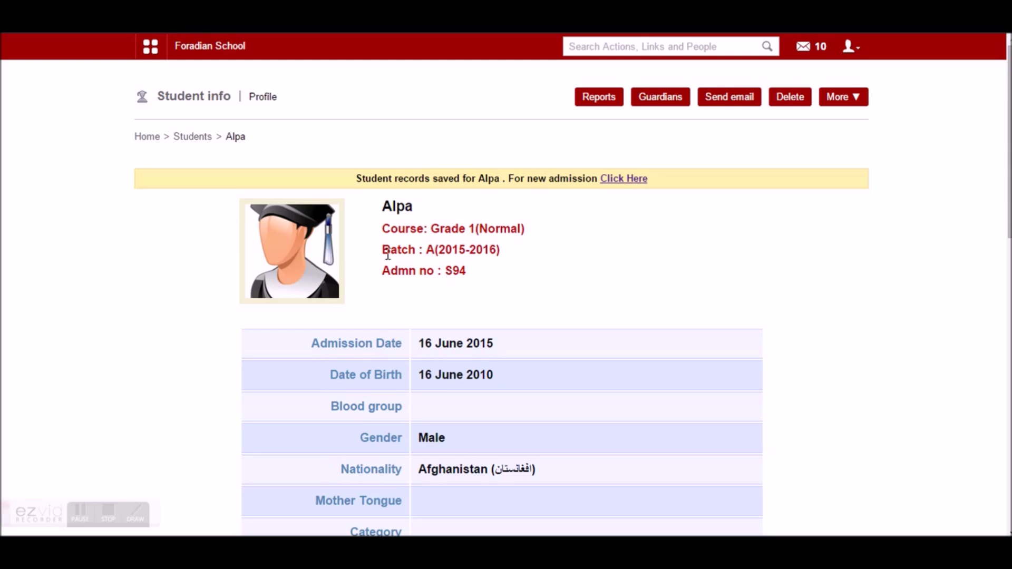
Step: Open the Timetable module under Academics and edit the timetable for the period 17 May 2015 - 05 May 2016
click(145, 51)
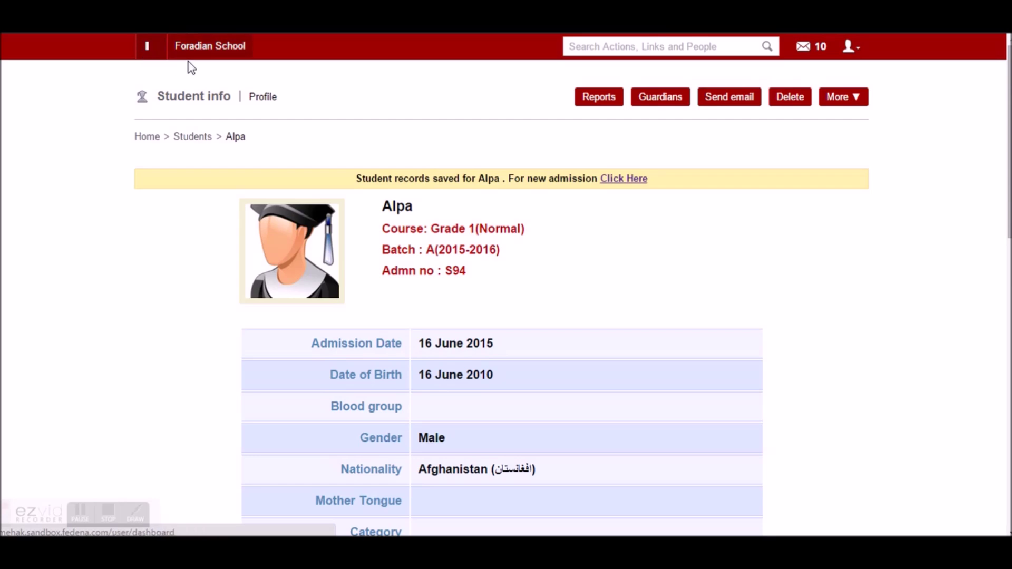
click(235, 86)
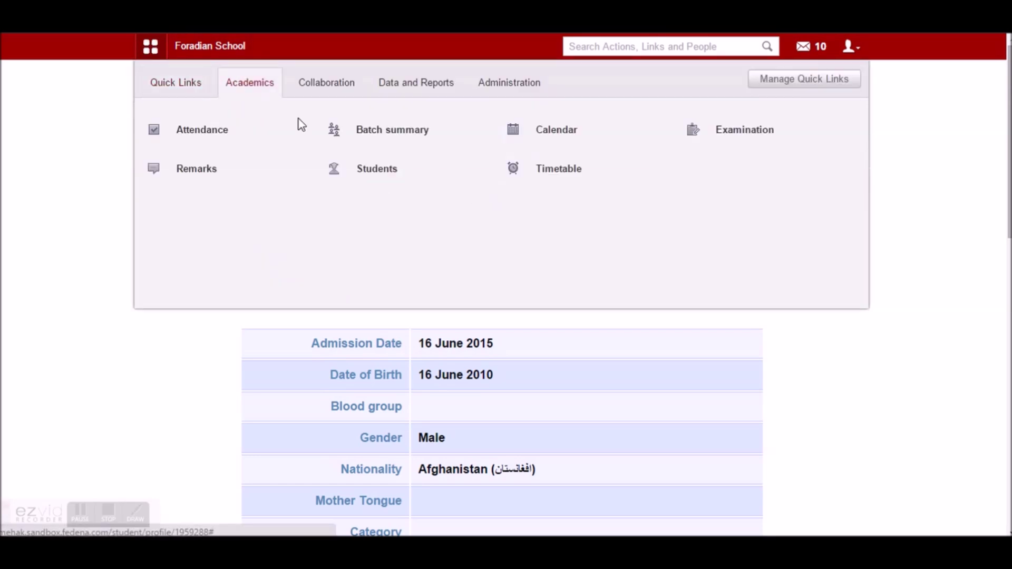
click(542, 176)
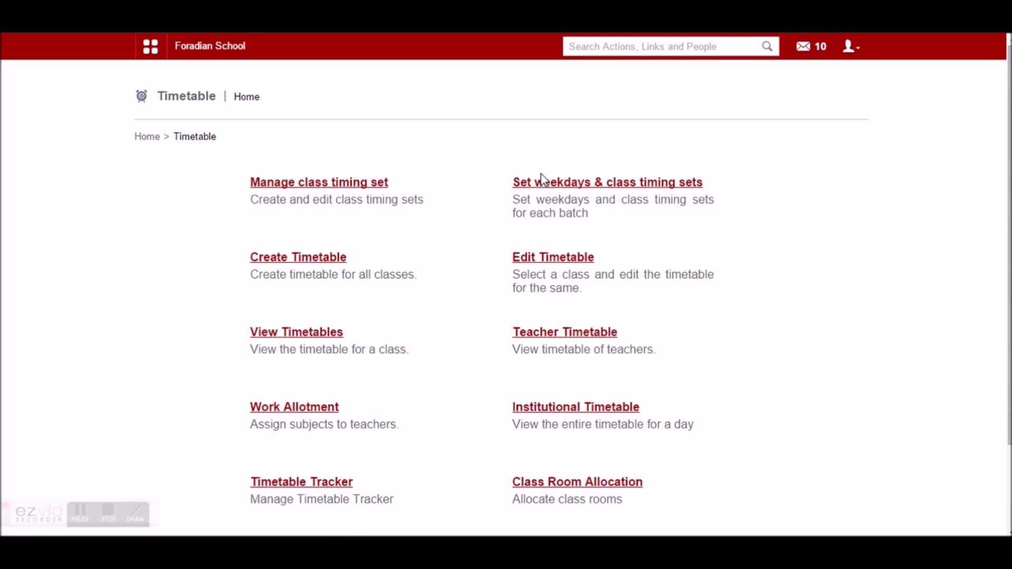
click(544, 259)
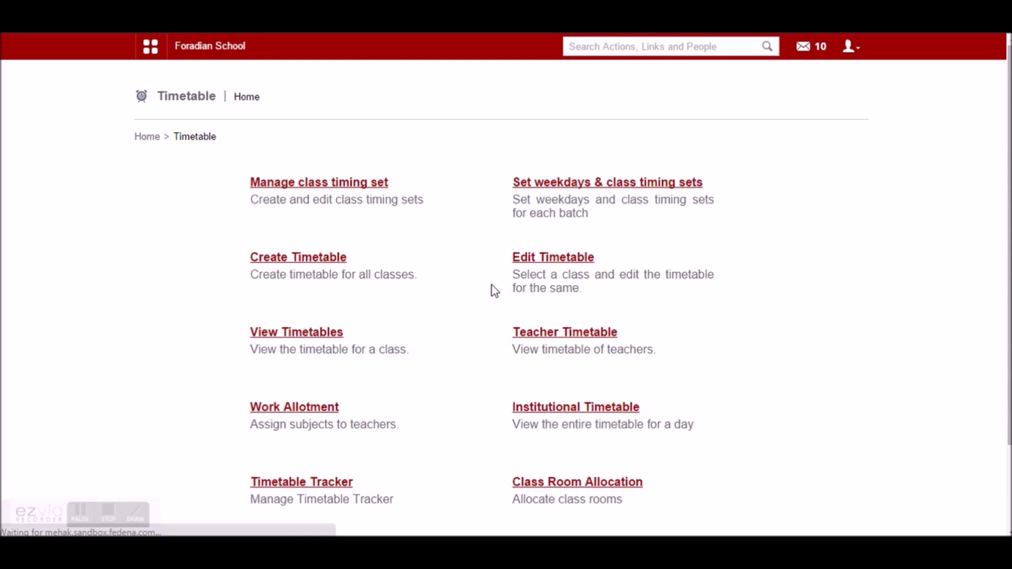
click(655, 216)
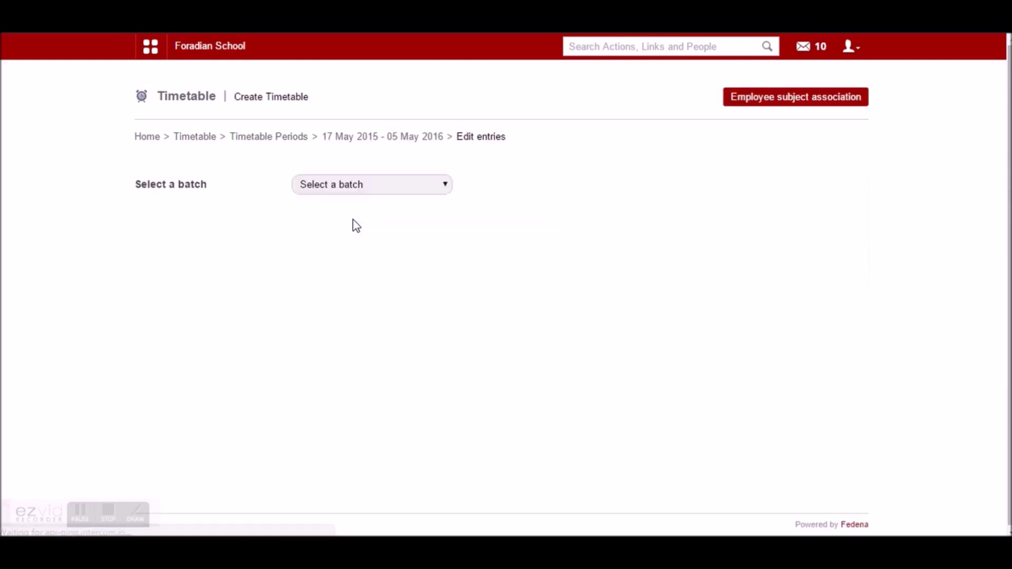
Step: Select the batch G5 - A(2015-2016) and review its weekly timetable entries from Monday to Friday
click(352, 190)
click(342, 277)
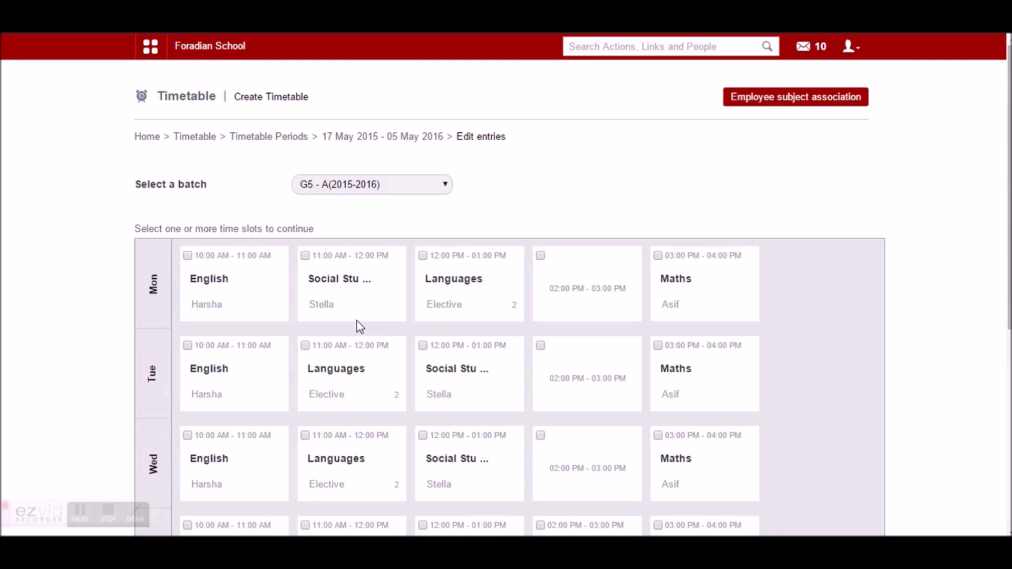
mouse_move(358, 318)
scroll(366, 333, down, 5)
mouse_move(387, 365)
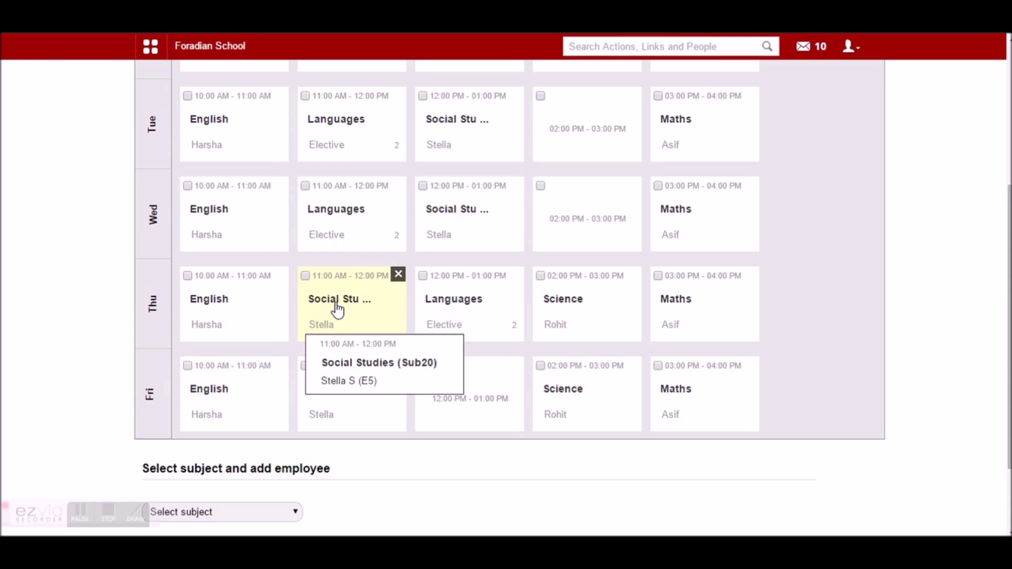
scroll(337, 310, up, 5)
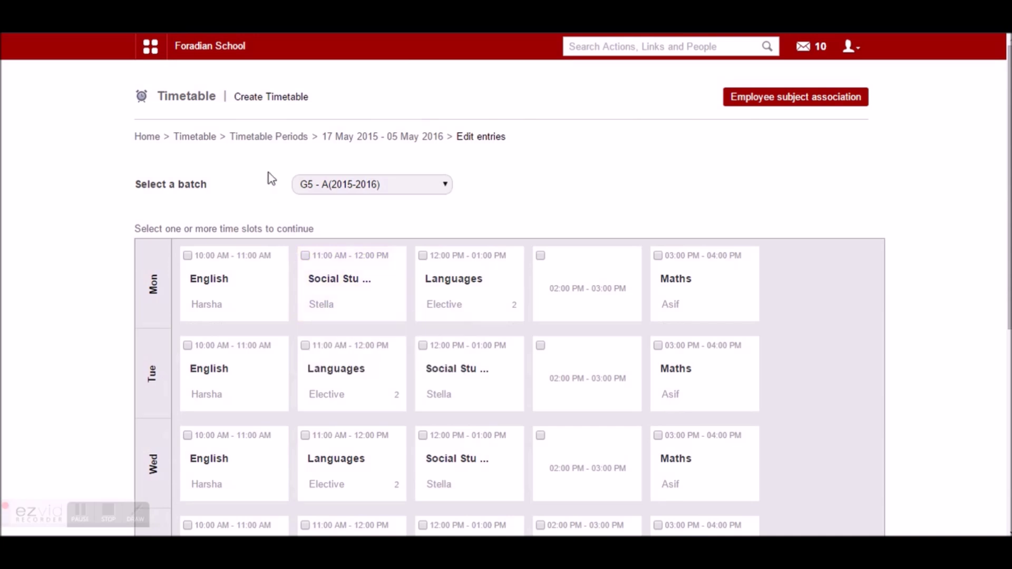
Step: Leave the timetable entries and open the Attendance register for batch G4 - A(2015-2016)
click(265, 139)
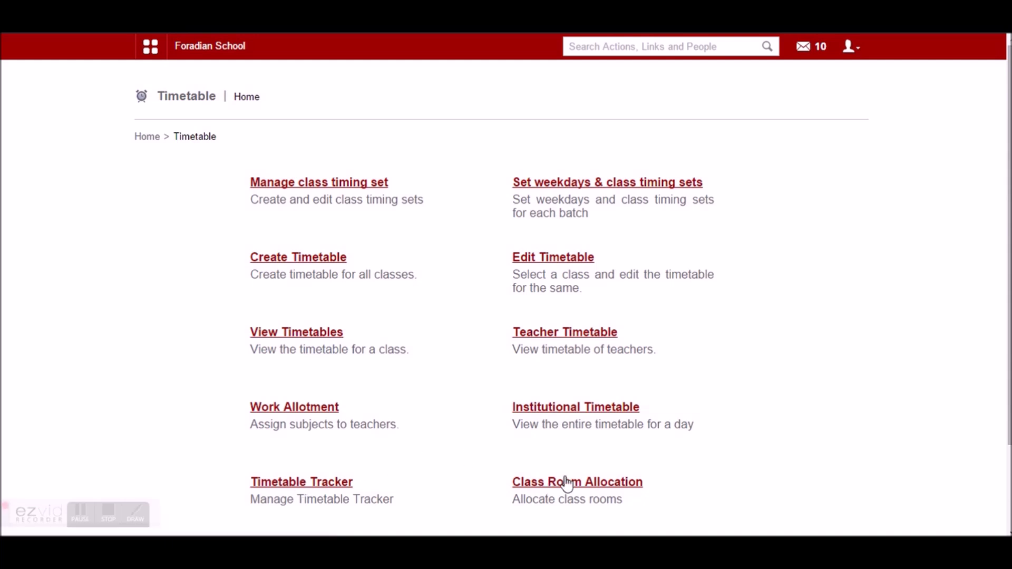
click(157, 49)
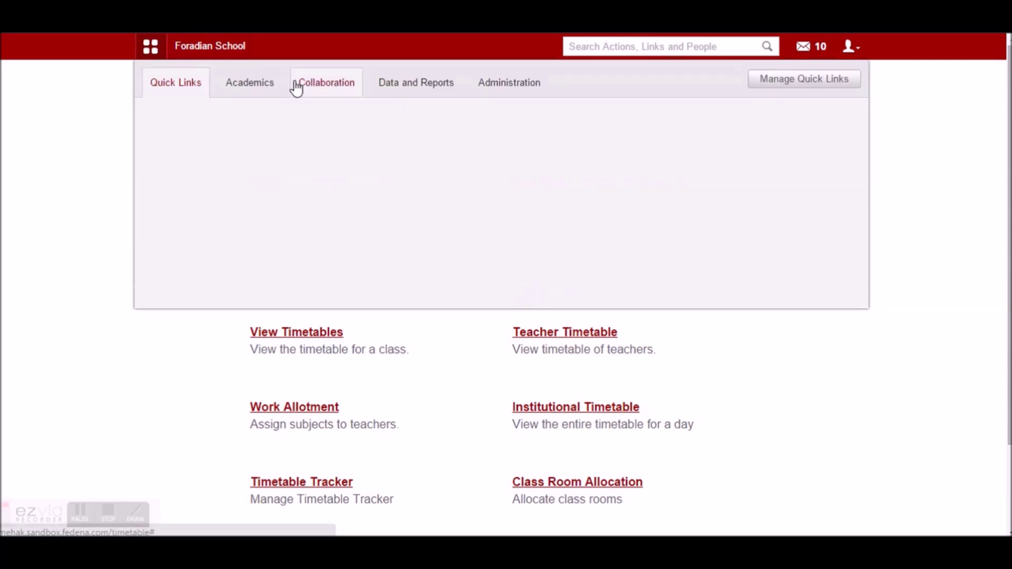
click(244, 94)
mouse_move(212, 143)
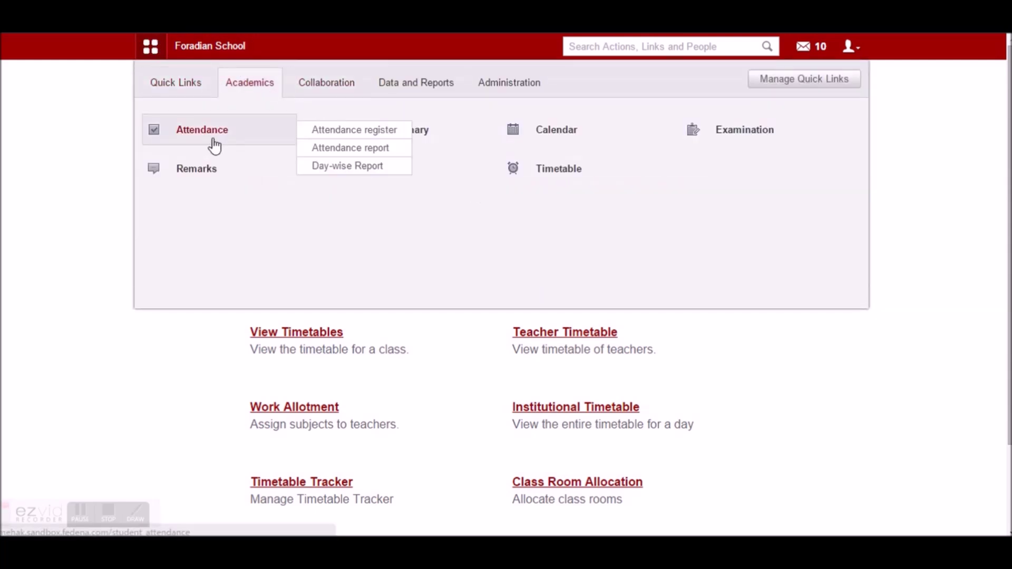
click(213, 141)
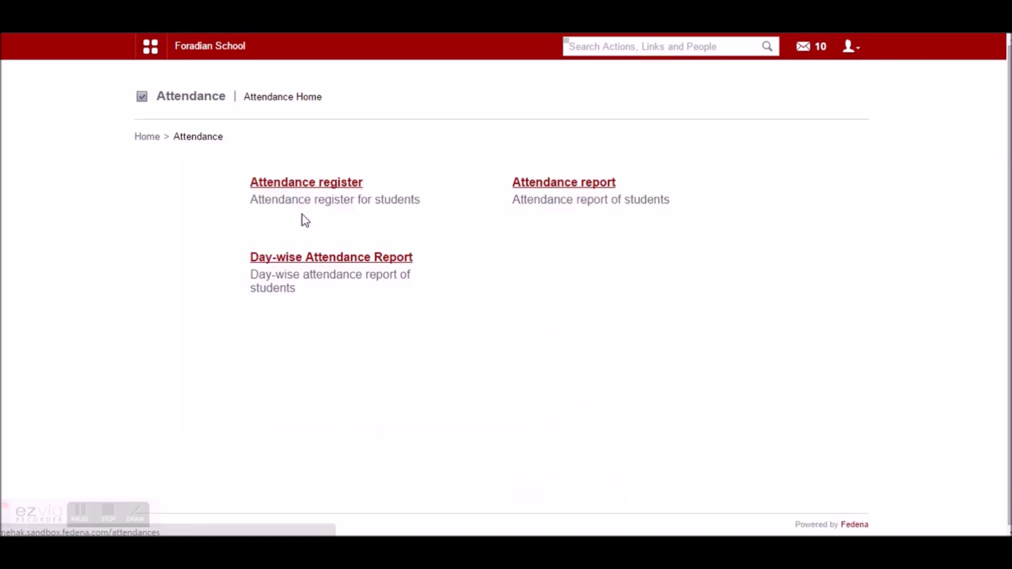
click(294, 188)
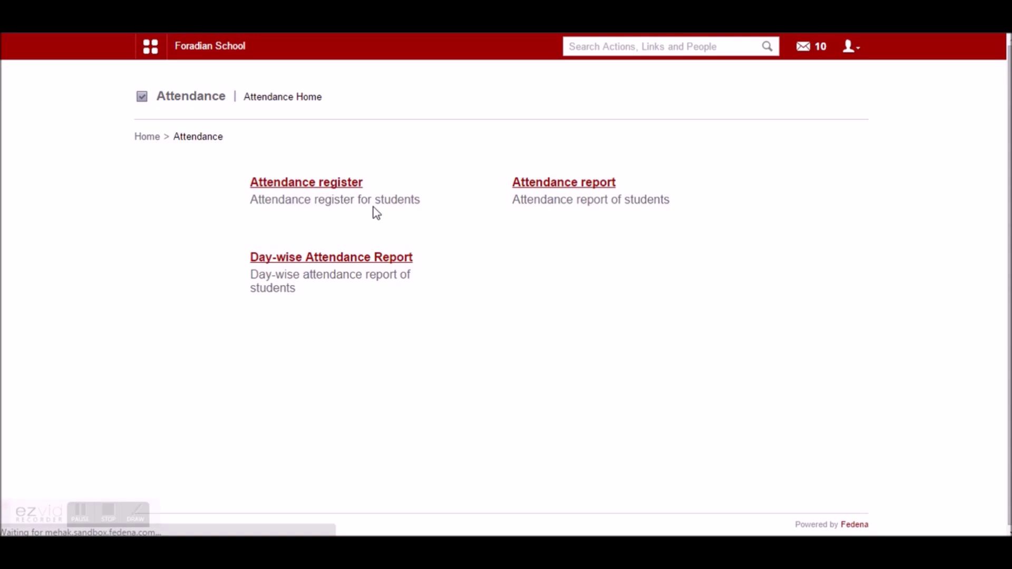
click(366, 189)
click(337, 263)
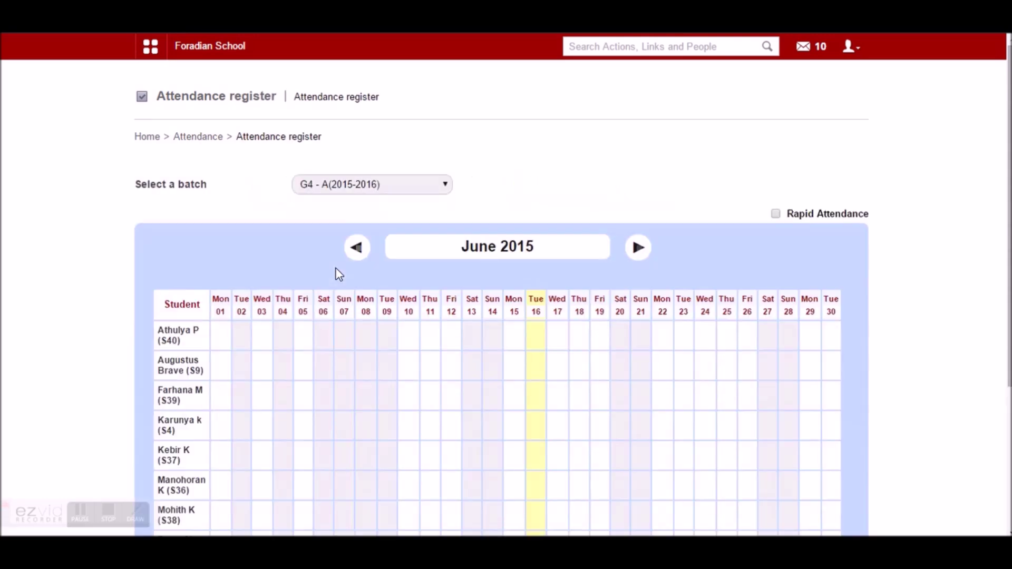
Step: Mark the first listed student absent for the forenoon and afternoon of Monday 15 June 2015 with the reason "unwell"
click(511, 341)
click(504, 131)
text(unwell)
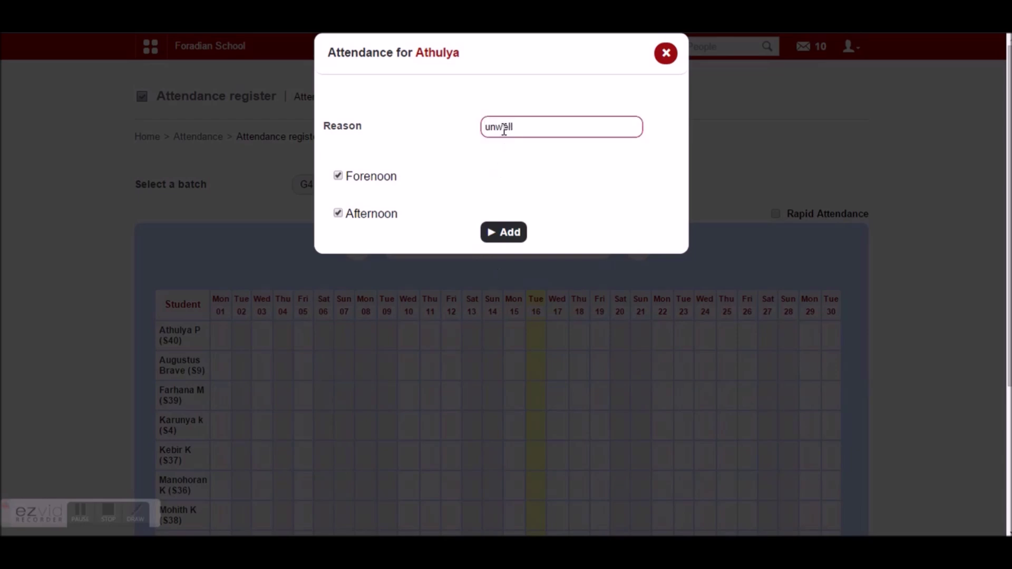
click(512, 232)
Step: Enable Rapid Attendance and mark the third listed student absent on Friday 12 June 2015
click(553, 112)
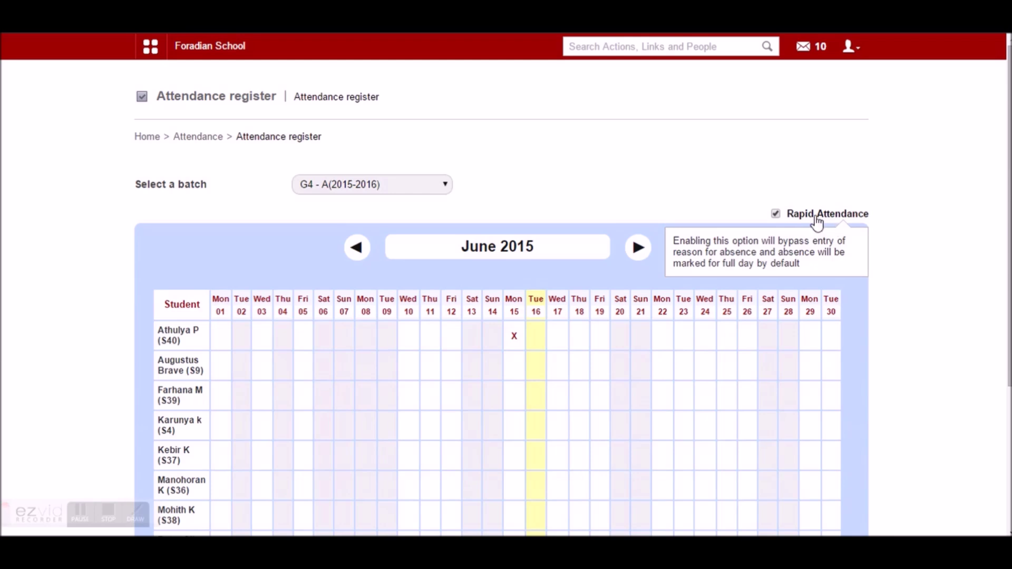
click(450, 405)
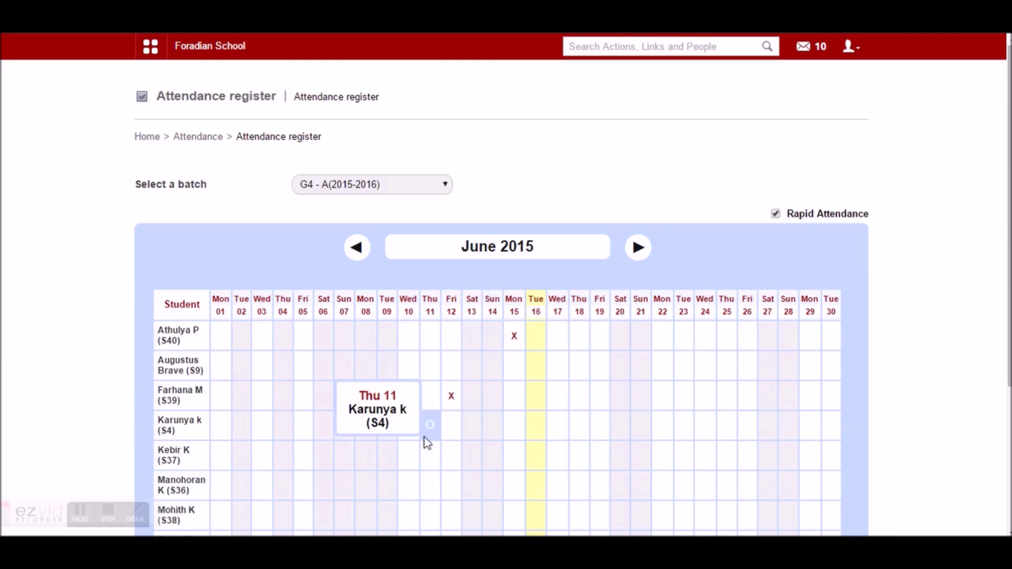
click(429, 457)
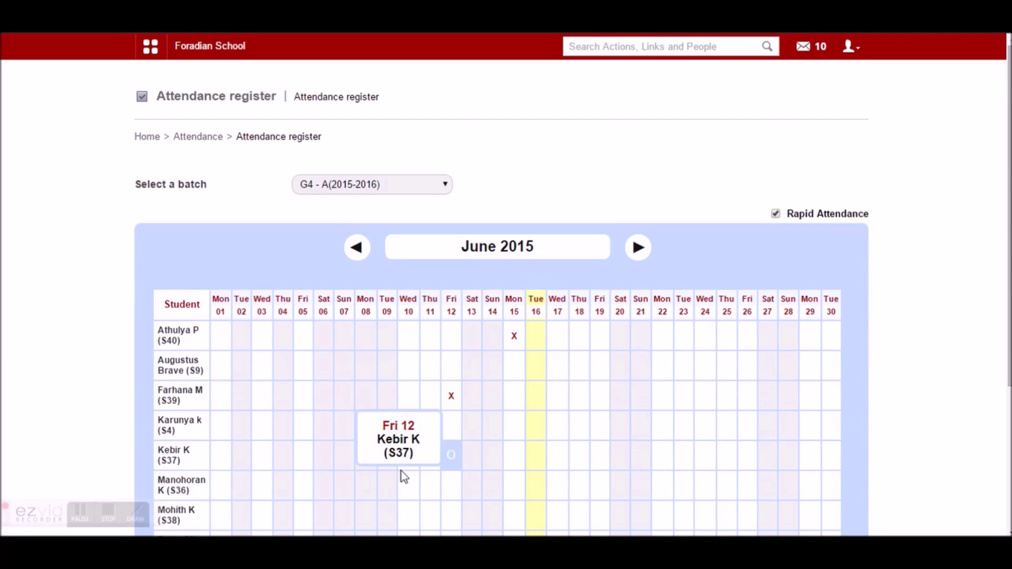
Step: Open the Day-wise Attendance Report, set its date to 15 June 2015, and view the absentees of Grade 4(ICSE) batch A(2015-2016)
click(180, 141)
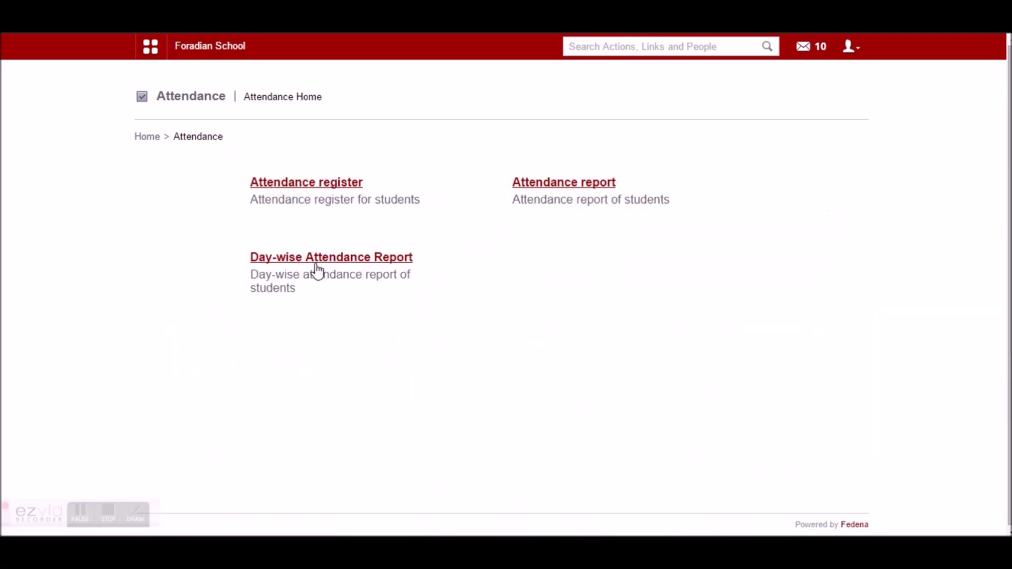
click(317, 265)
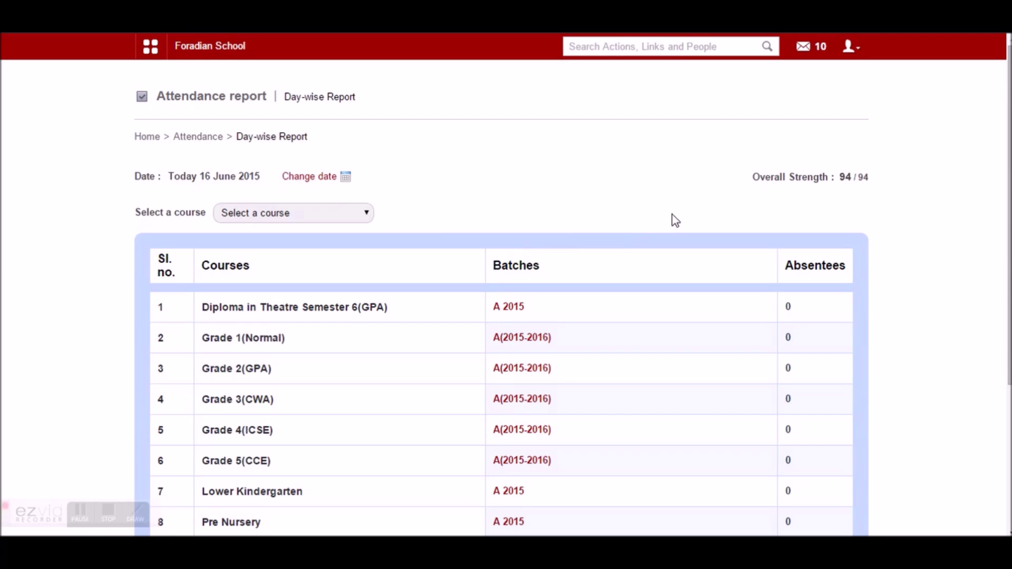
scroll(669, 221, down, 5)
scroll(669, 221, up, 5)
click(344, 182)
click(367, 267)
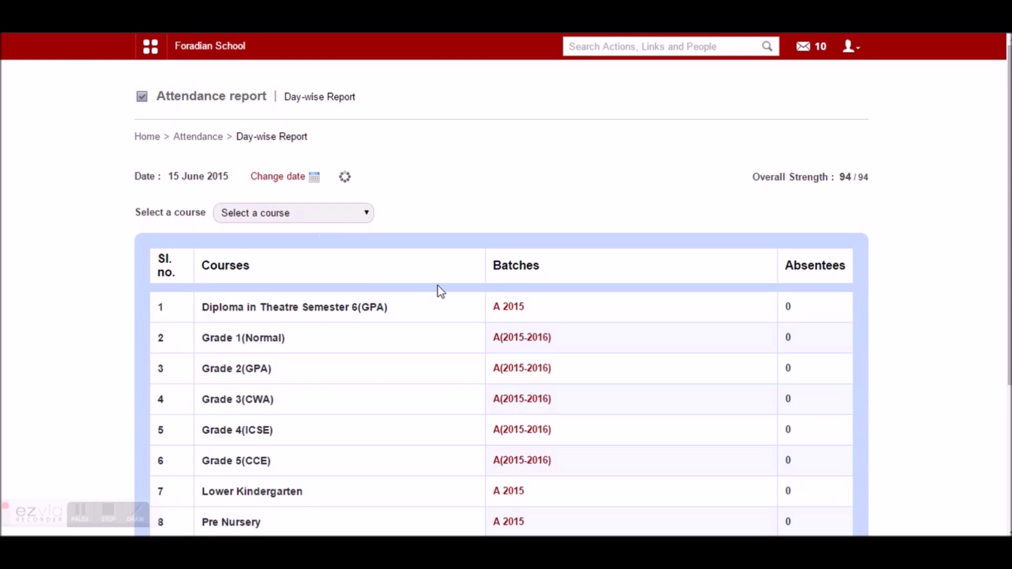
click(533, 429)
Step: Switch to the Examination module and open Exam Management
click(151, 51)
click(244, 84)
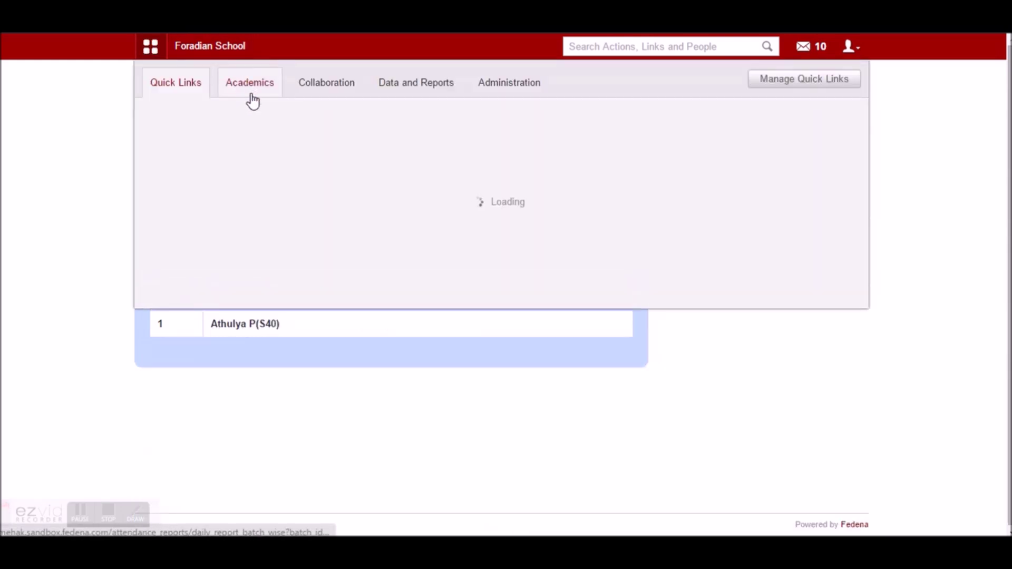
click(712, 131)
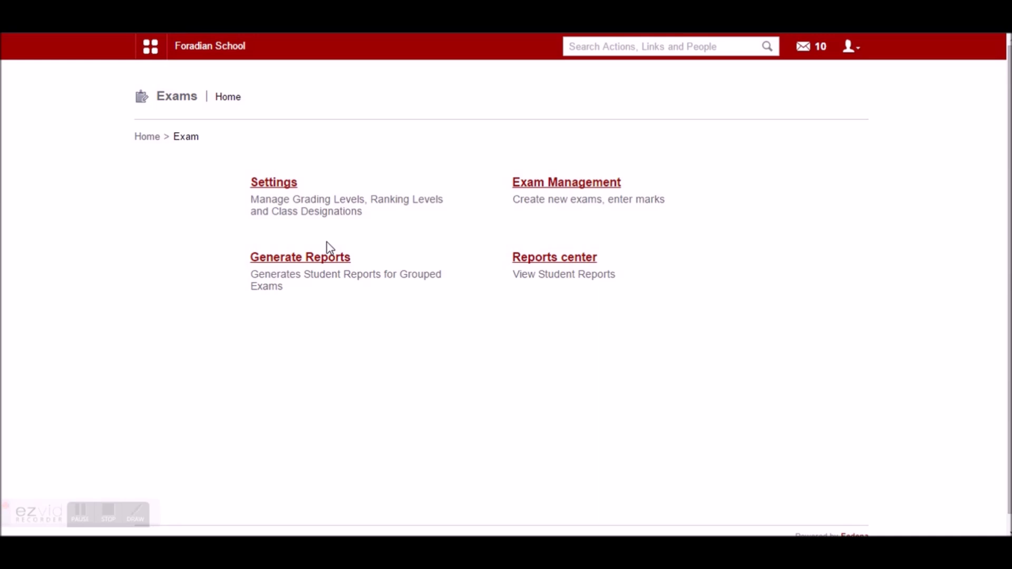
click(514, 185)
Step: Select the course Grade 2(GPA) with batch G2 - A(2015-2016) and view the English results of Assessment 1
click(302, 183)
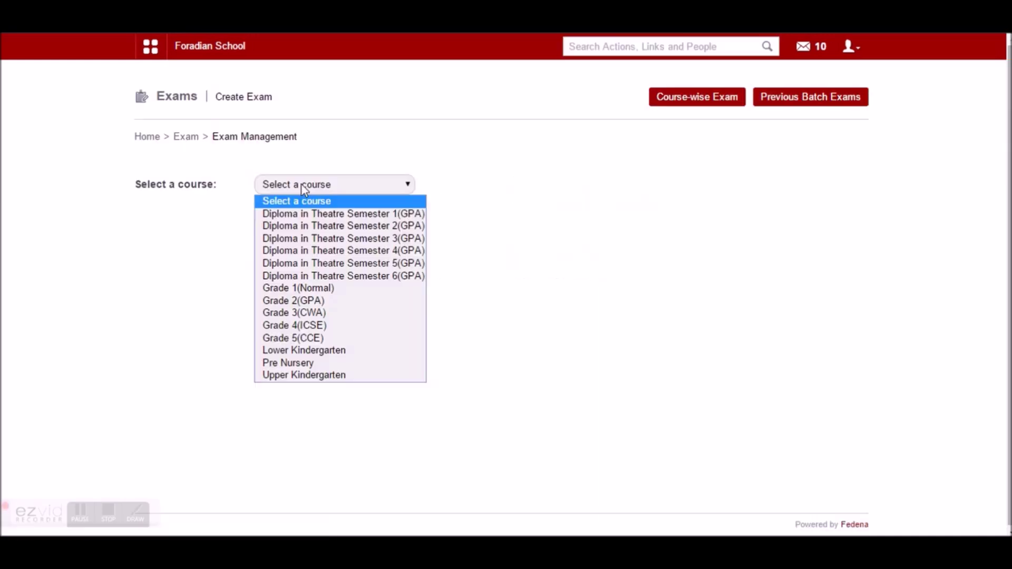
click(301, 301)
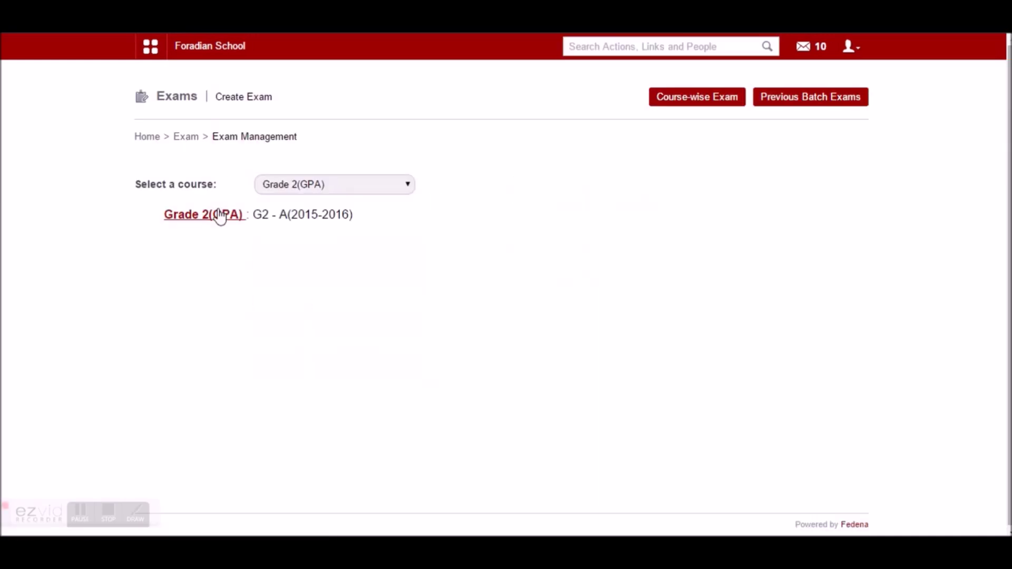
click(221, 216)
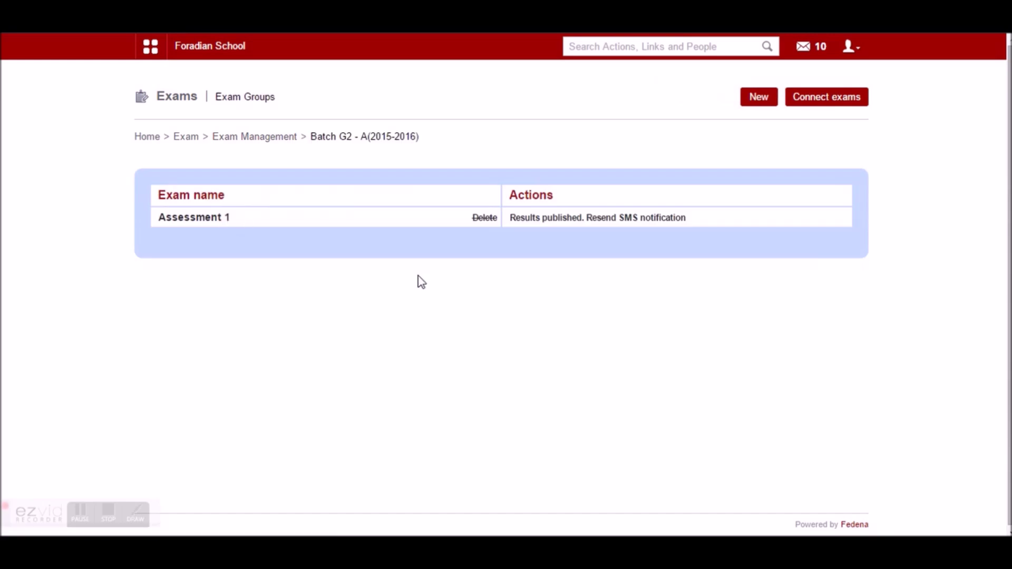
click(207, 223)
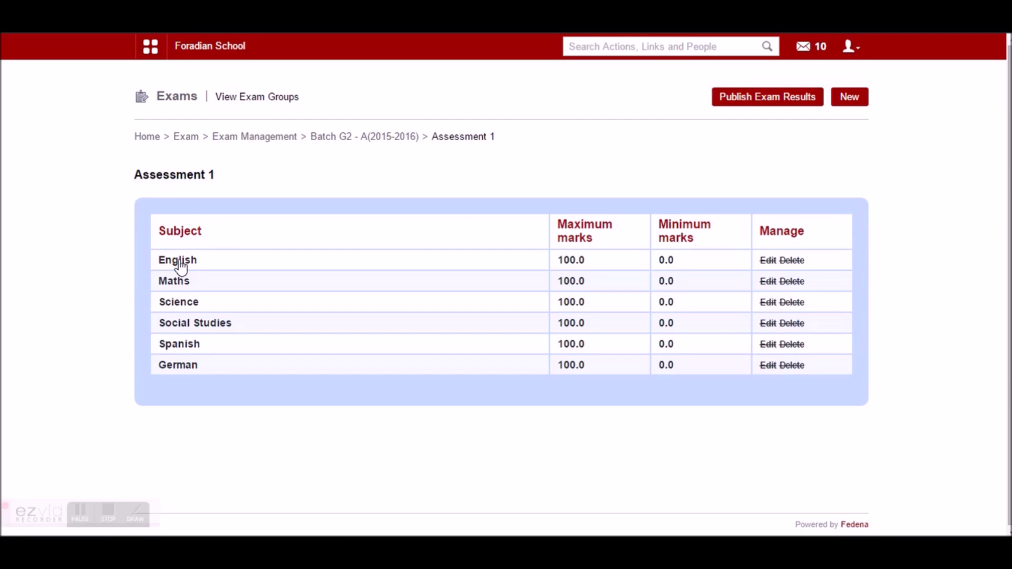
click(178, 264)
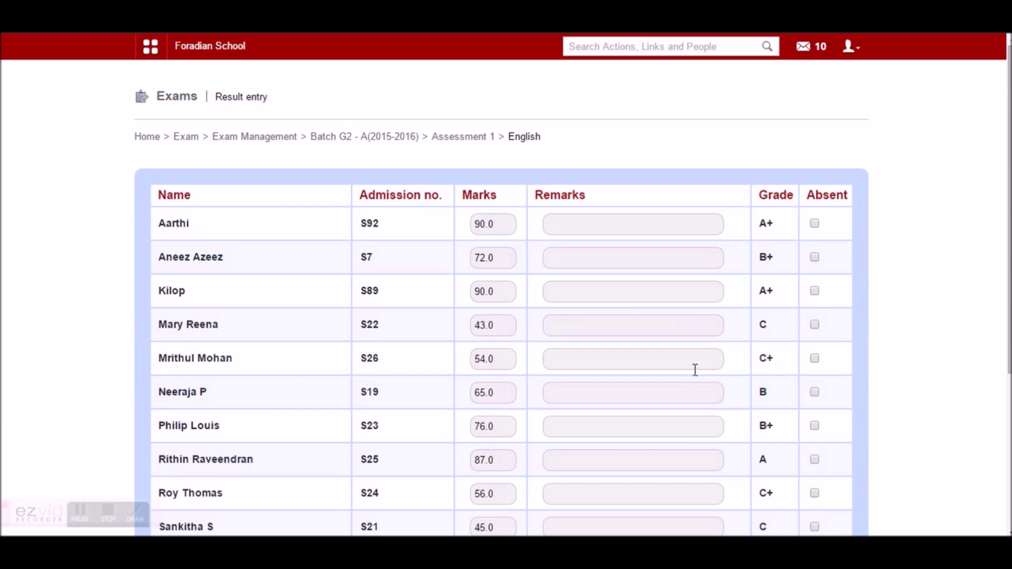
Step: Return to the Exam home, browse the Reports center, and open the Exam-wise Report
click(189, 140)
click(527, 259)
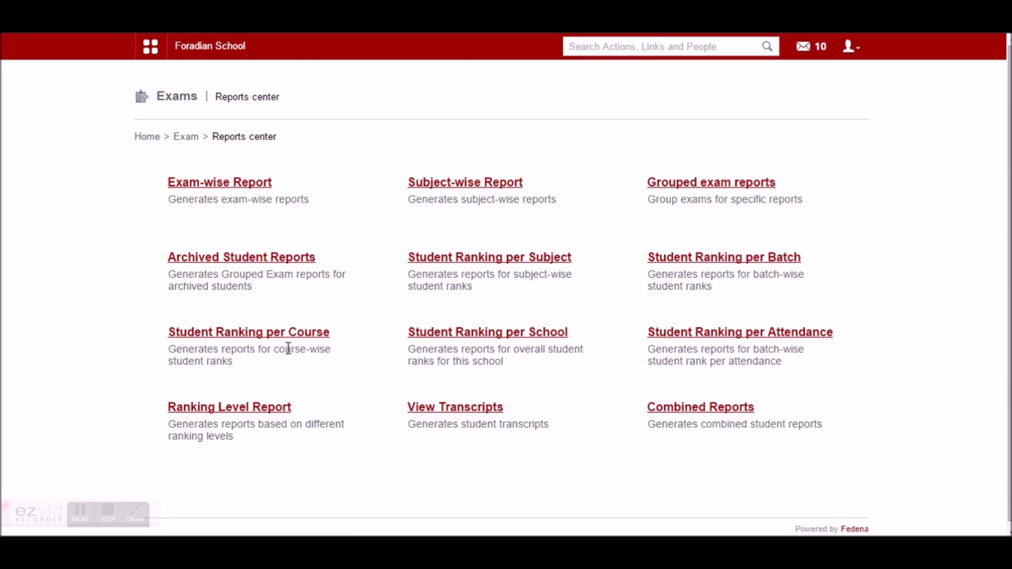
click(224, 184)
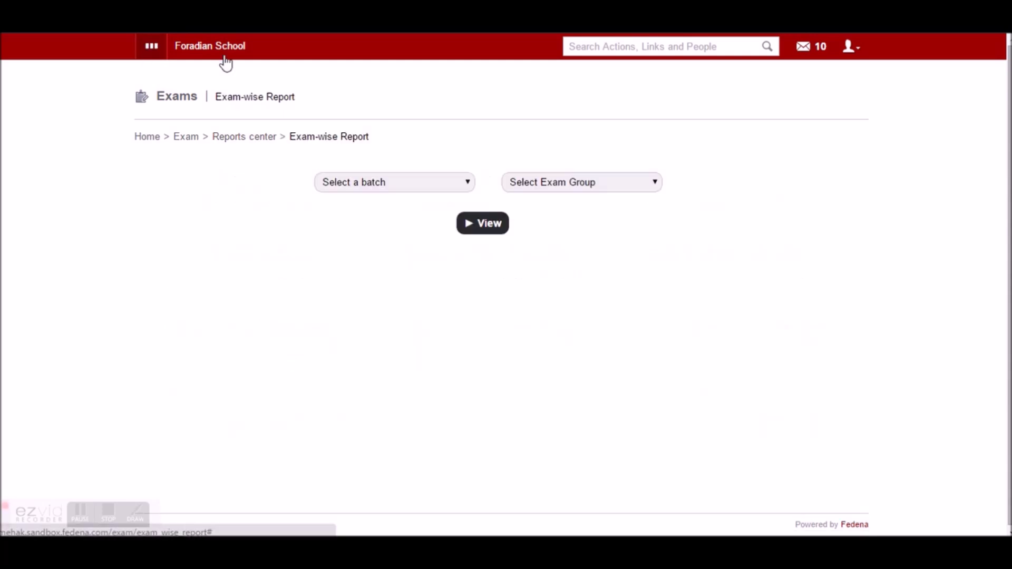
Step: Open the school Calendar from the Academics modules
click(311, 85)
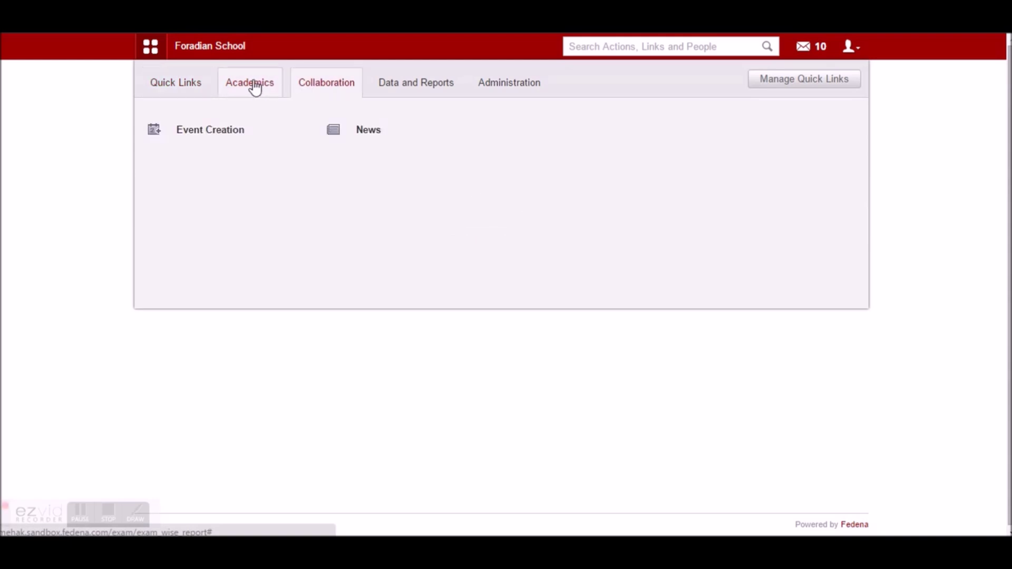
click(248, 87)
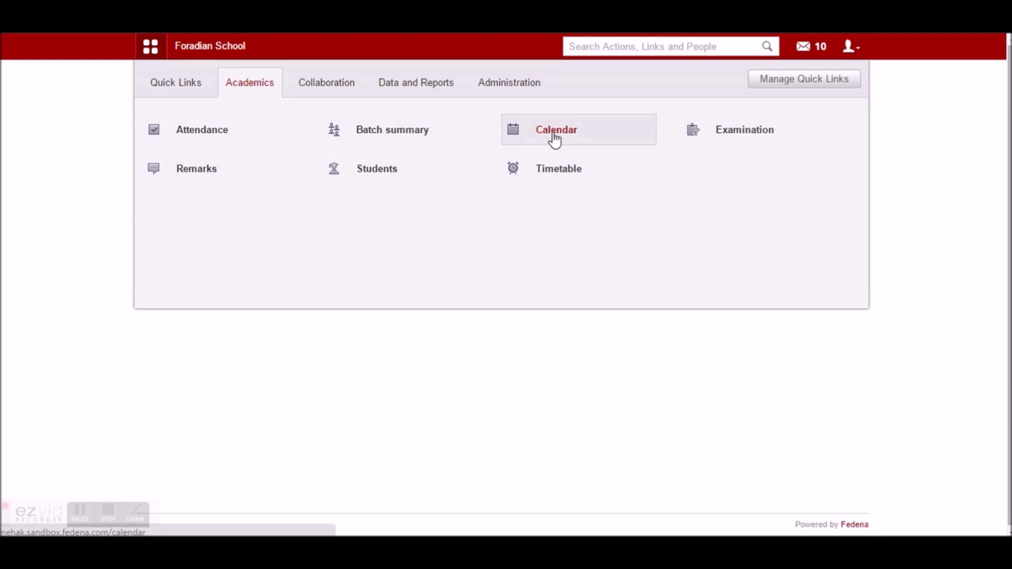
click(558, 138)
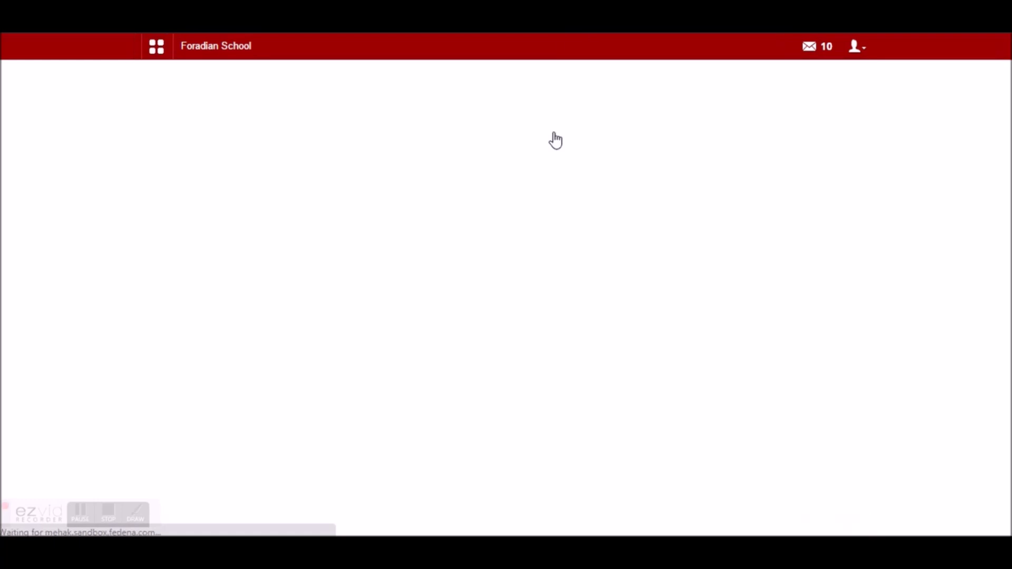
Step: Examine the holiday and event entries on 2, 4 and 5 June 2015 in the calendar
click(417, 251)
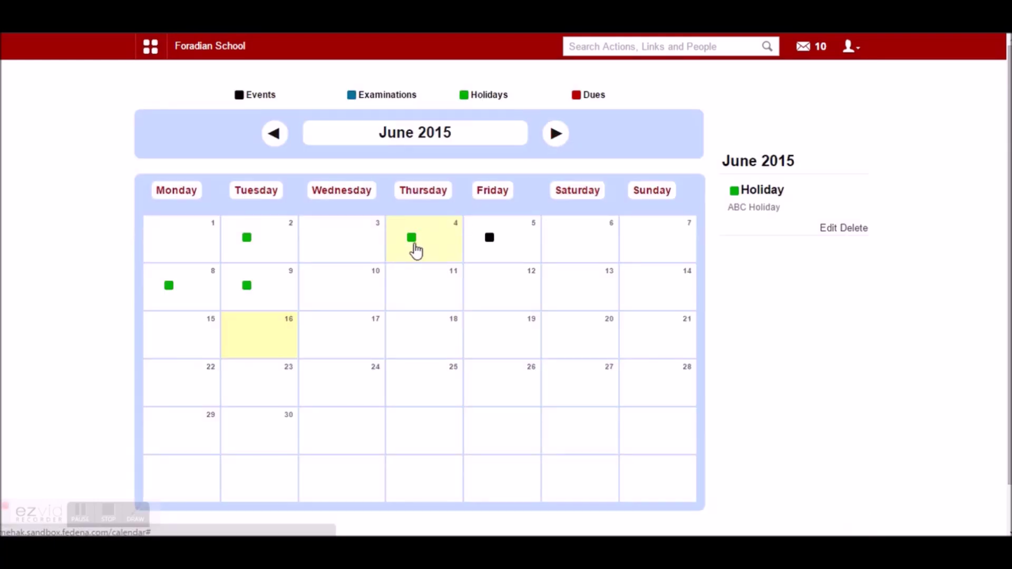
click(490, 245)
click(415, 249)
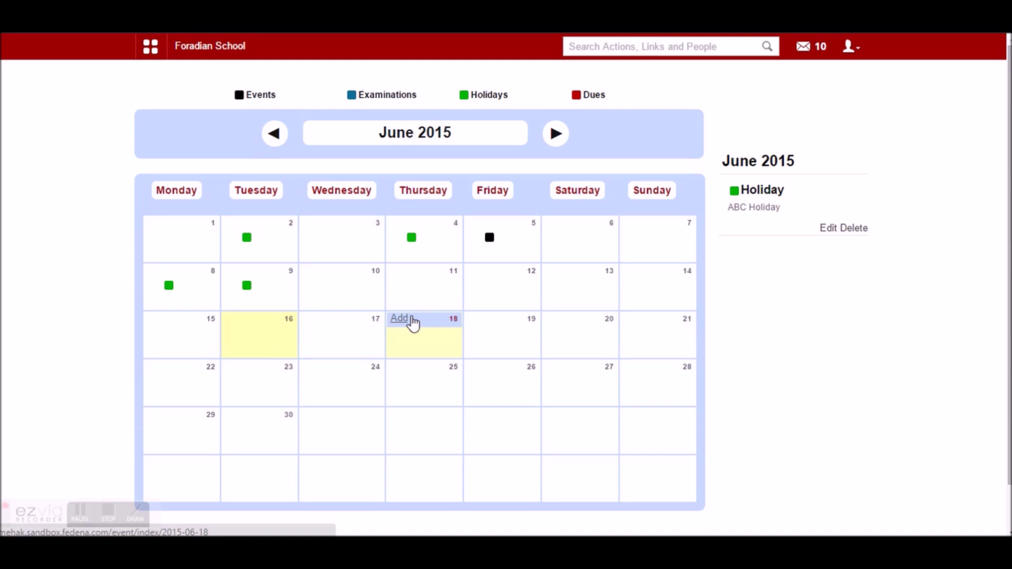
click(233, 228)
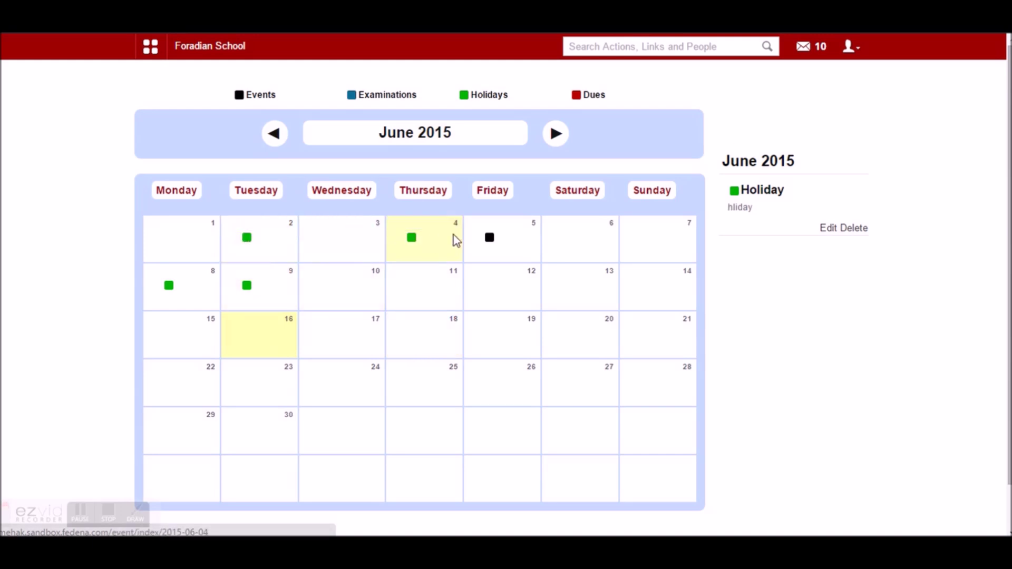
click(489, 237)
click(410, 241)
click(412, 245)
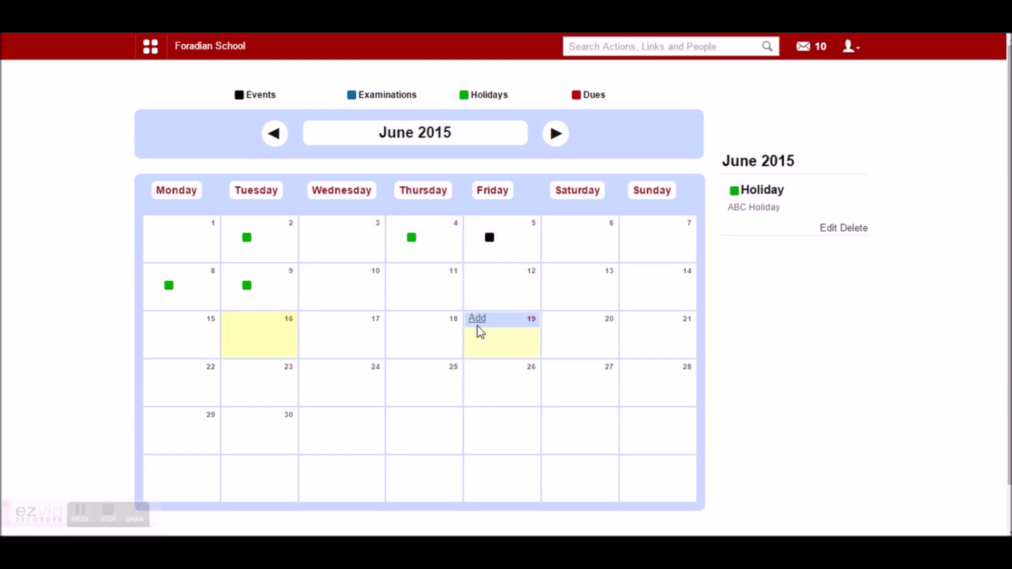
Step: Open the School News module from the Collaboration modules
click(150, 46)
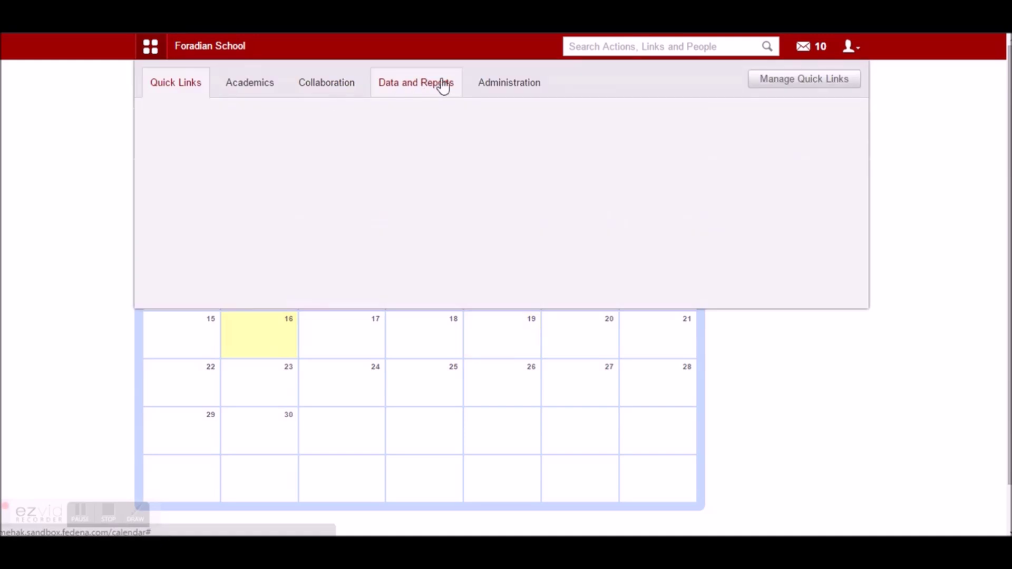
click(258, 89)
click(326, 93)
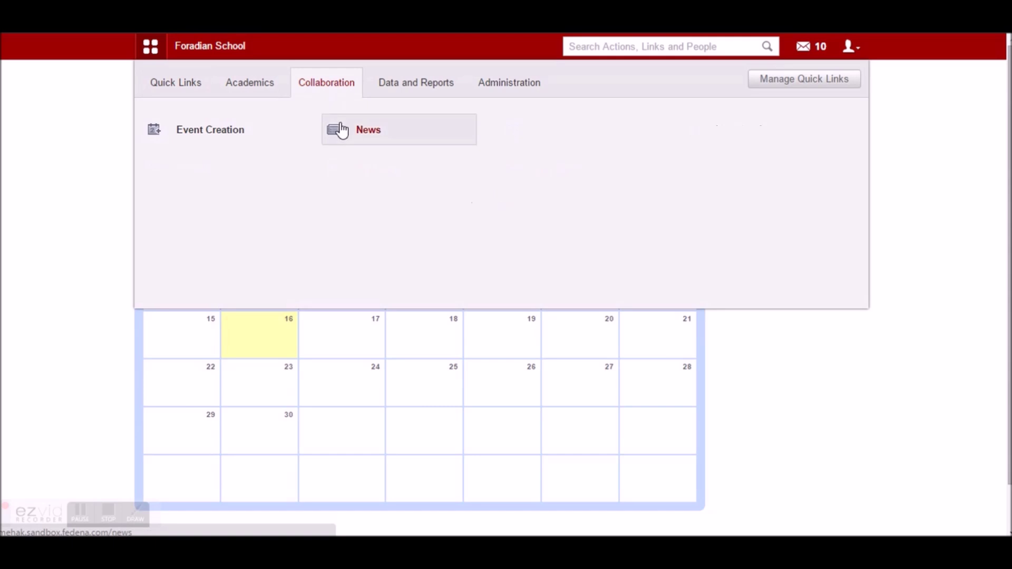
click(341, 133)
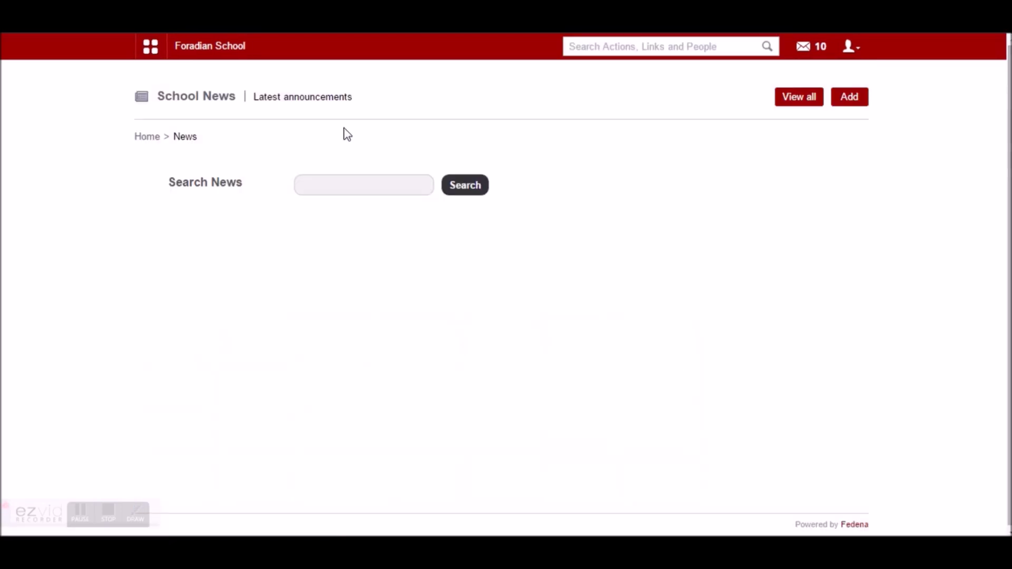
Step: Look at the blank form for adding news, return without publishing, and list all school news
click(846, 105)
click(368, 208)
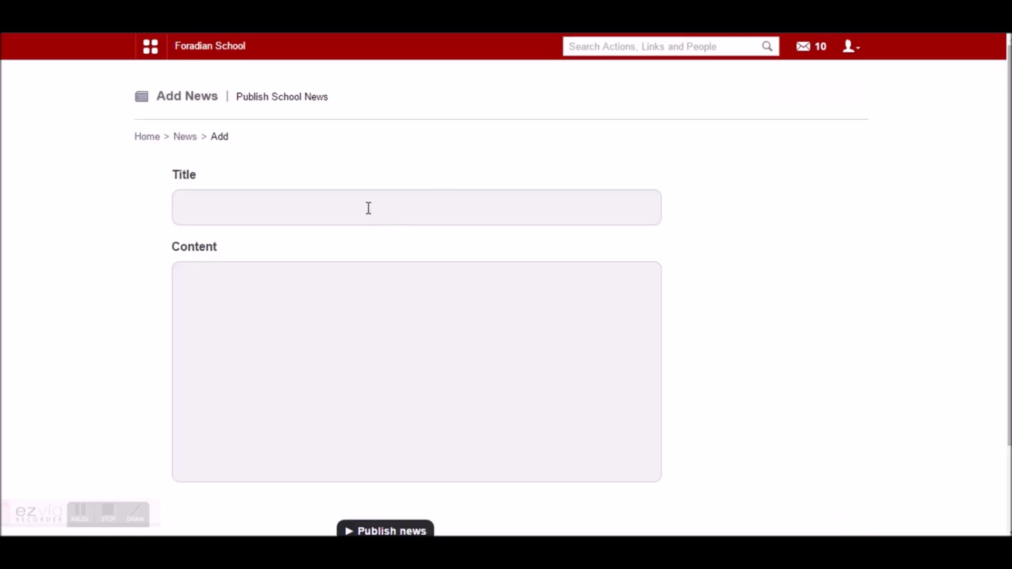
click(185, 136)
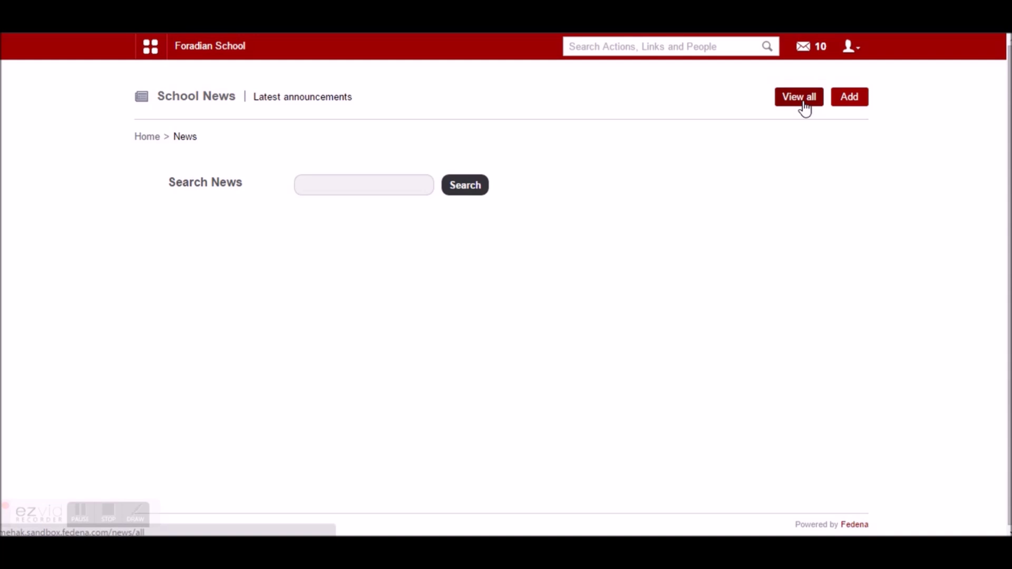
click(802, 103)
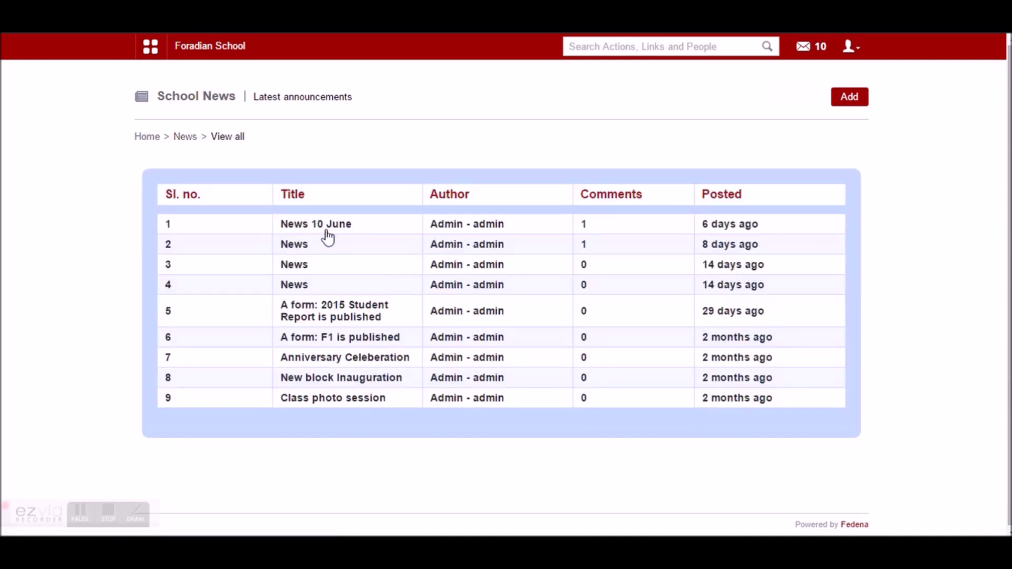
Step: Open the "News 10 June" item and view its comment box and existing comments
click(323, 227)
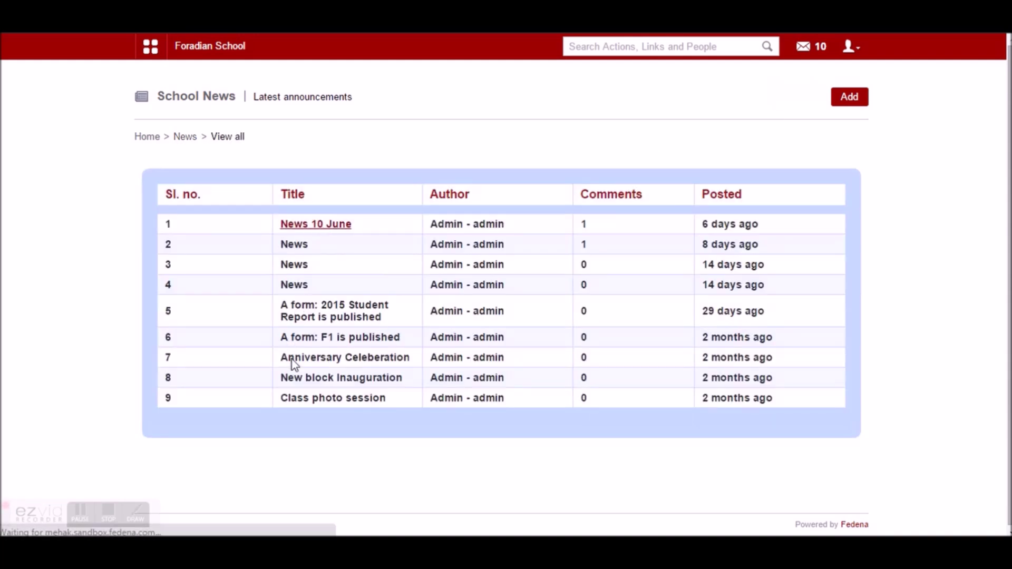
scroll(294, 359, down, 3)
click(201, 225)
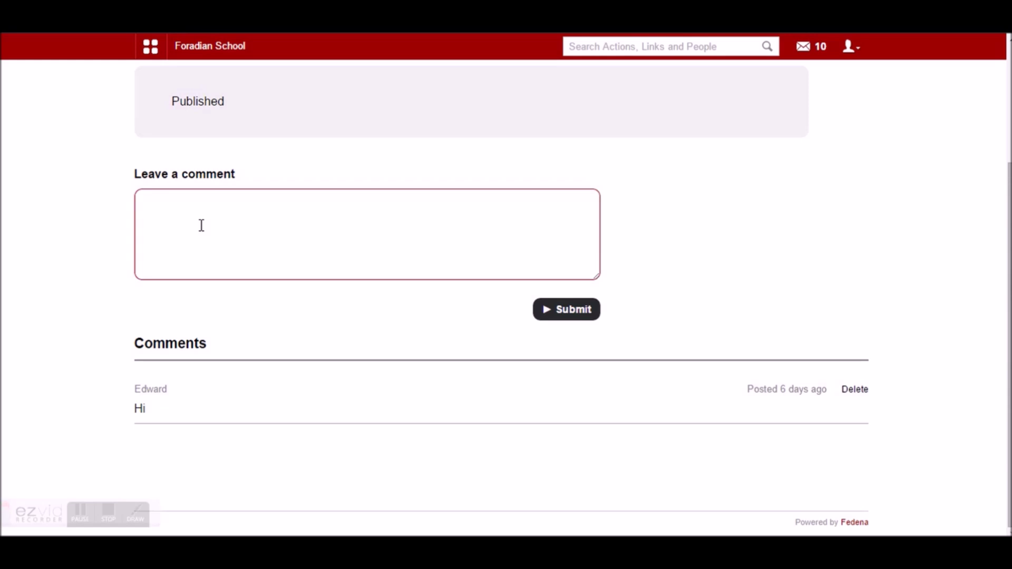
Step: Open the form for adding custom student remarks for course Grade 2(GPA), batch G2 - A(2015-2016)
click(151, 48)
click(238, 93)
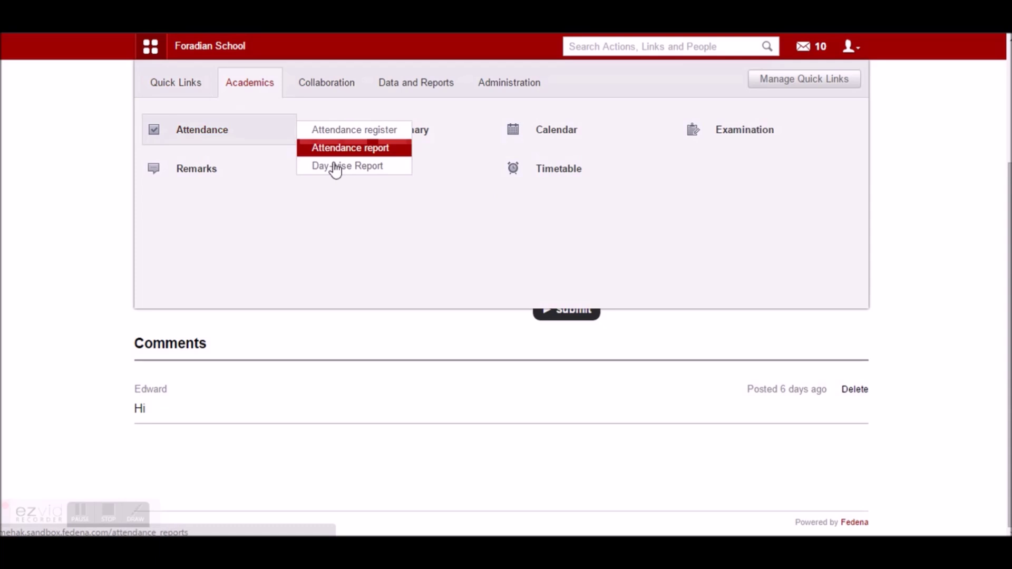
click(266, 190)
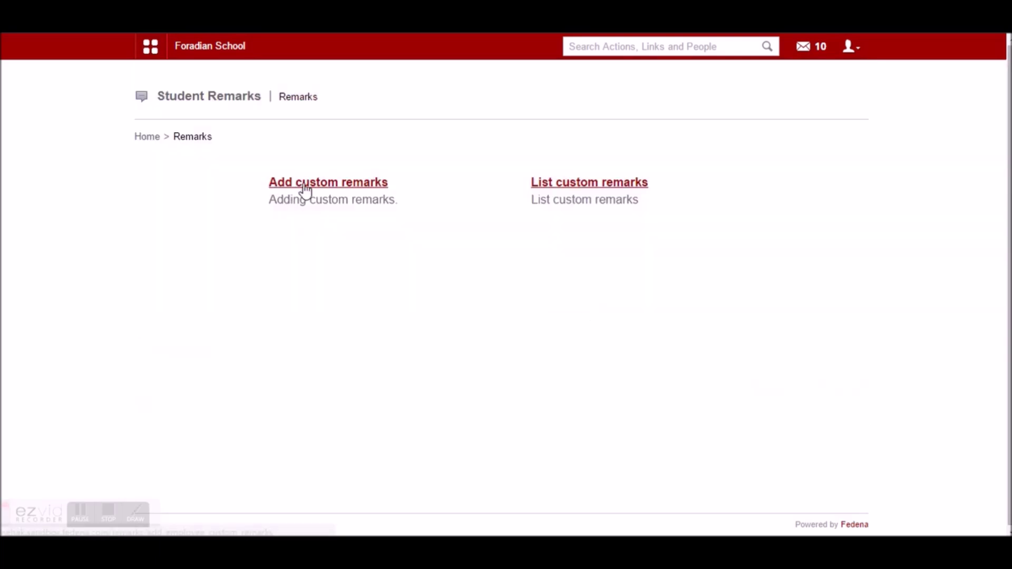
click(251, 184)
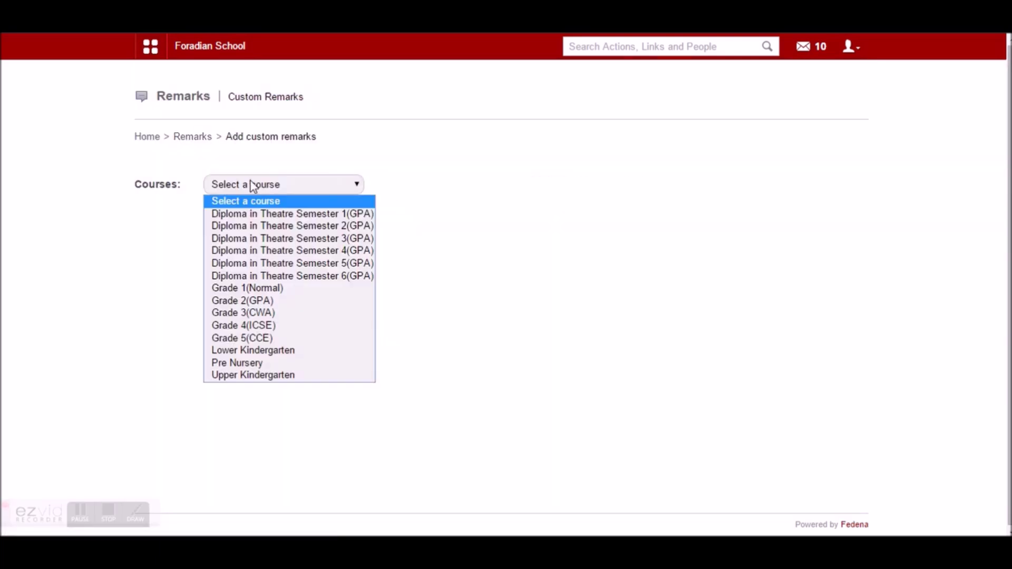
click(235, 300)
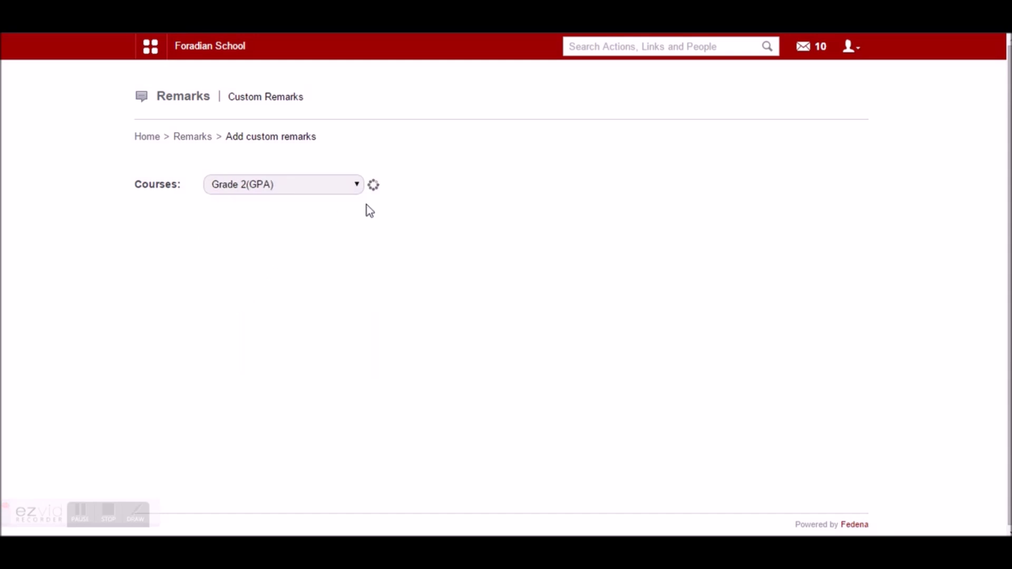
drag(451, 206, 583, 190)
click(583, 190)
click(577, 212)
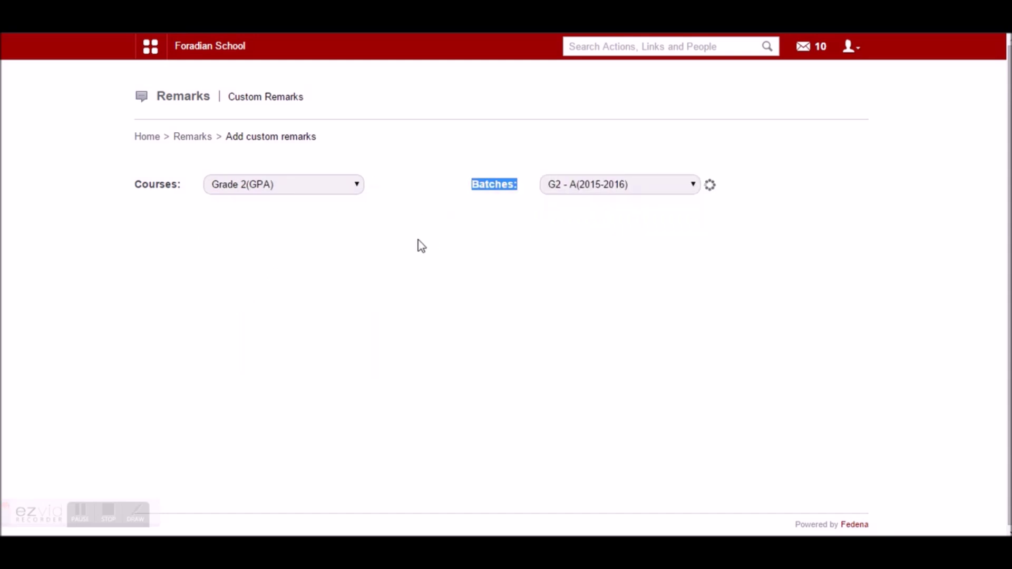
Step: Set the subject to "Class activity" and the remark by to "Science Teacher", enter "good wor" for the first student, and submit the remarks
click(376, 228)
text(Class activity)
click(738, 221)
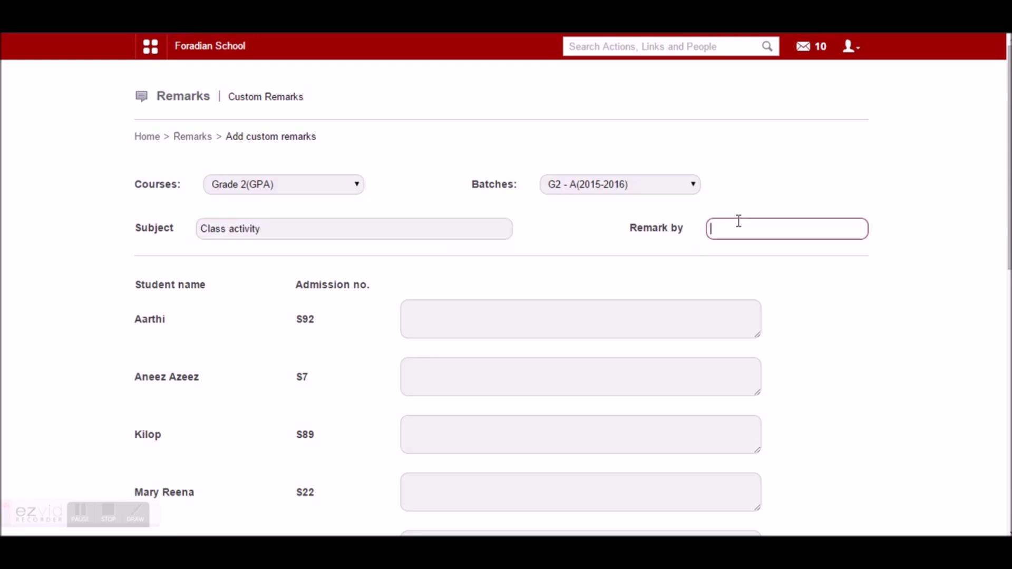
text(Science Teacher)
click(580, 307)
text(good wor)
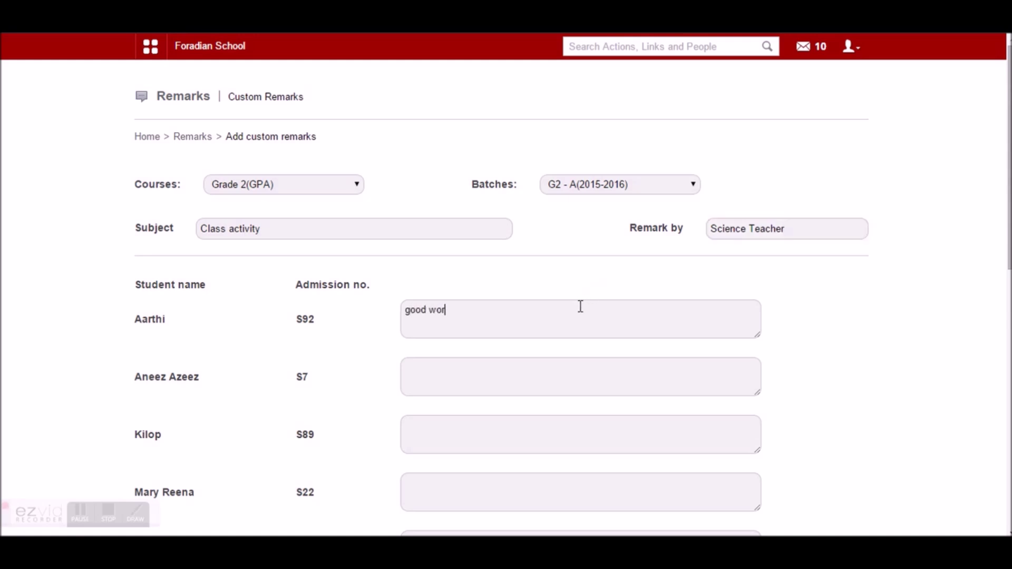
scroll(581, 306, down, 10)
click(815, 429)
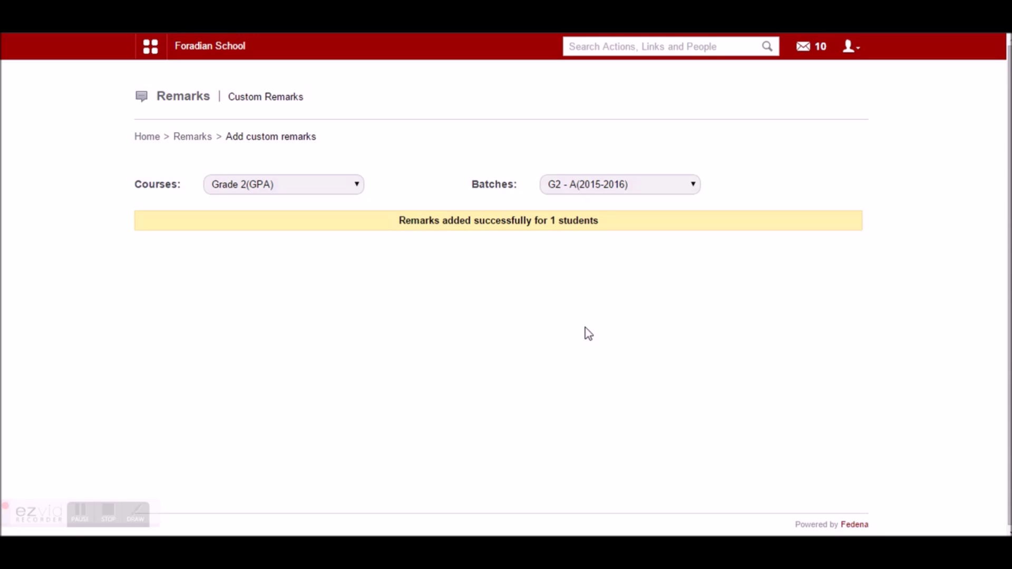
Step: Open the Reports center from the Data and Reports modules and look over the available reports
click(150, 46)
click(449, 89)
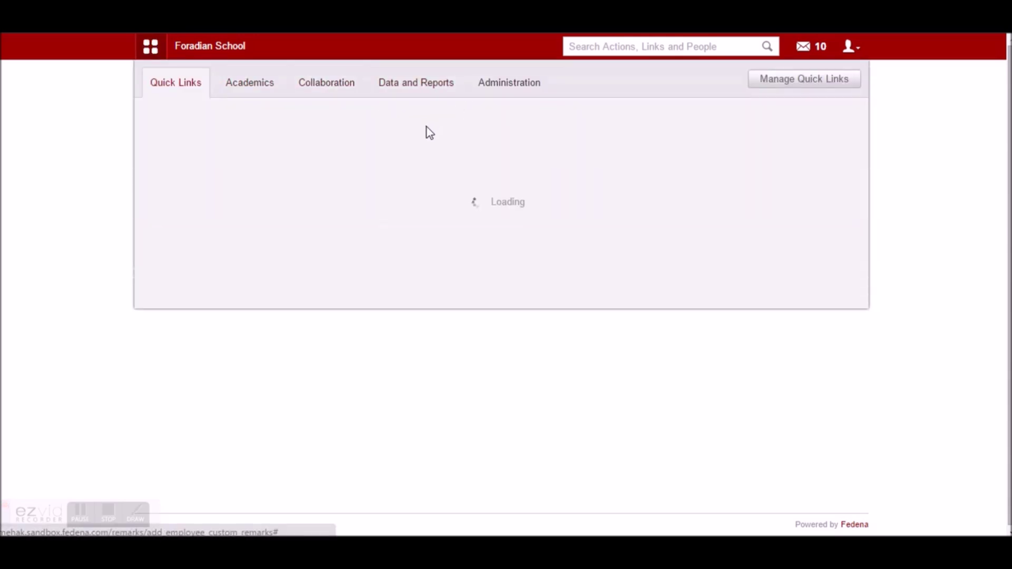
click(209, 136)
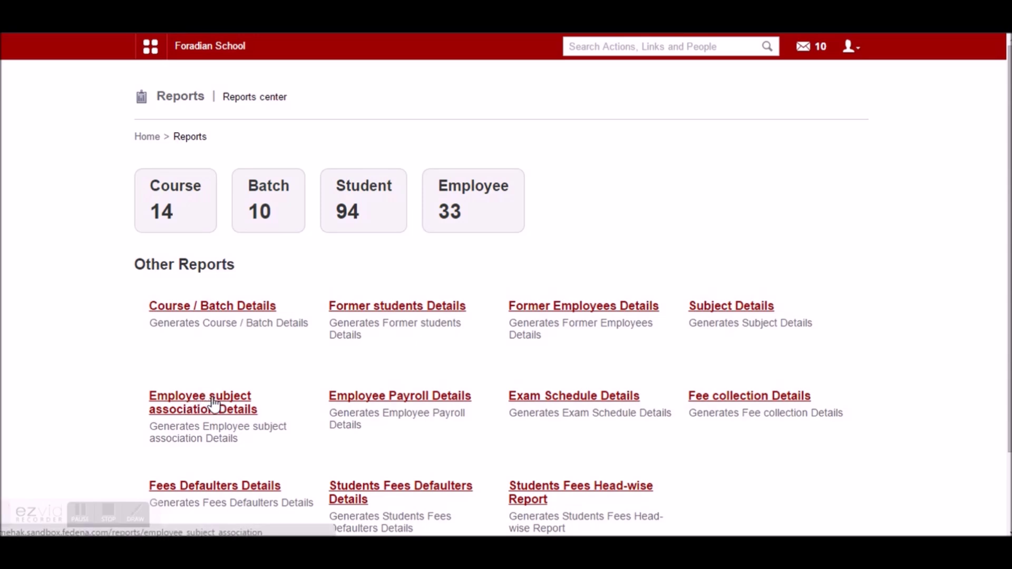
Step: Start a new message from the message inbox and add the second and third listed Science department employees as recipients
click(810, 47)
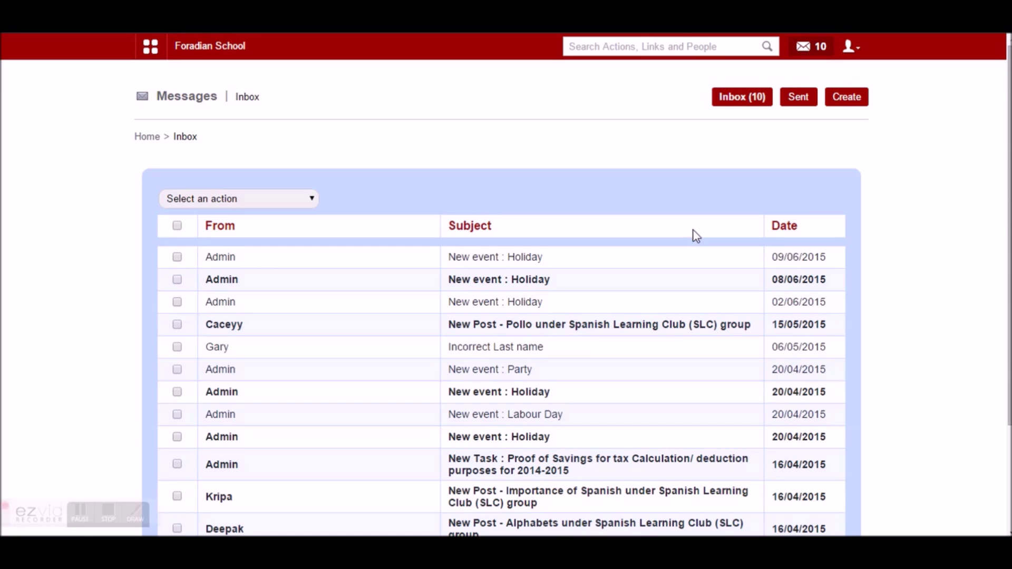
click(839, 104)
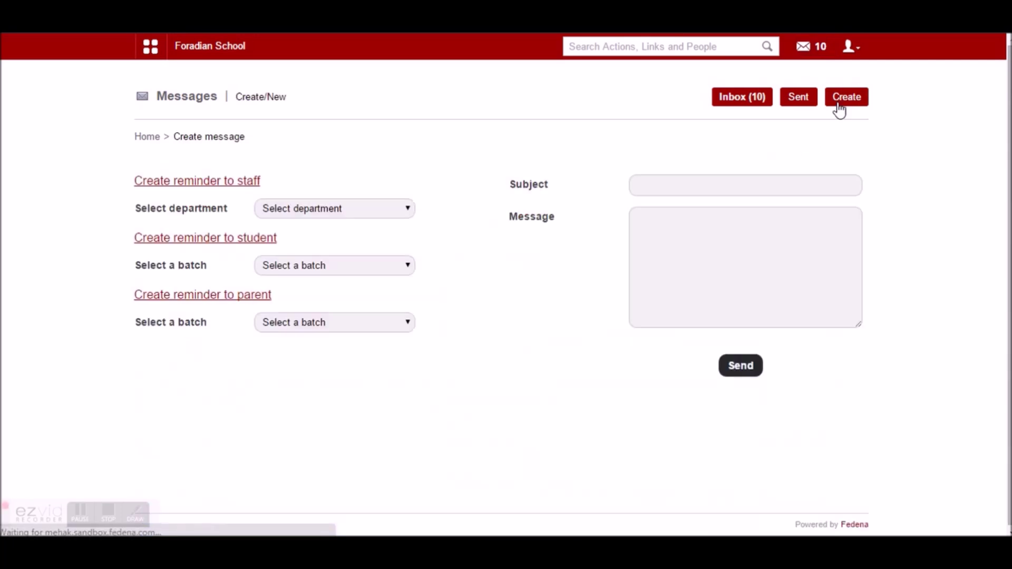
click(351, 211)
click(345, 262)
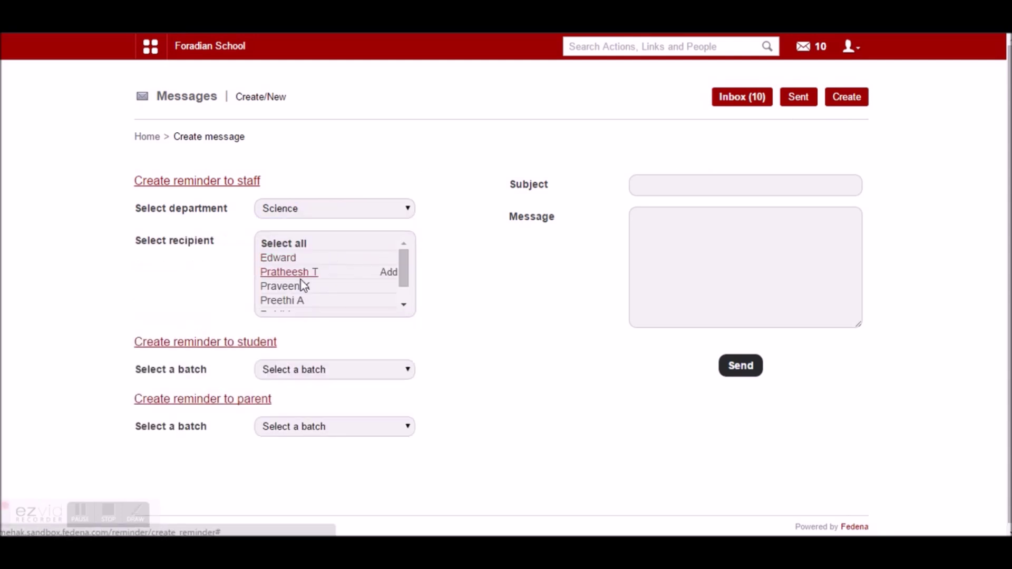
click(301, 273)
click(303, 287)
Step: Add three students of batch G2 - A(2015-2016) as message recipients, then return to the inbox without sending
click(316, 369)
click(307, 414)
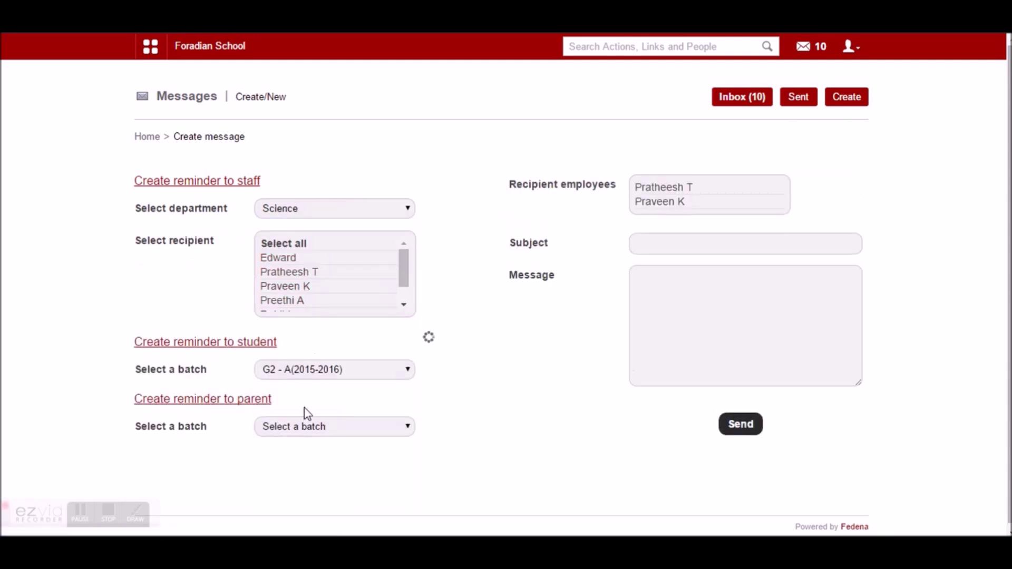
click(294, 433)
click(295, 447)
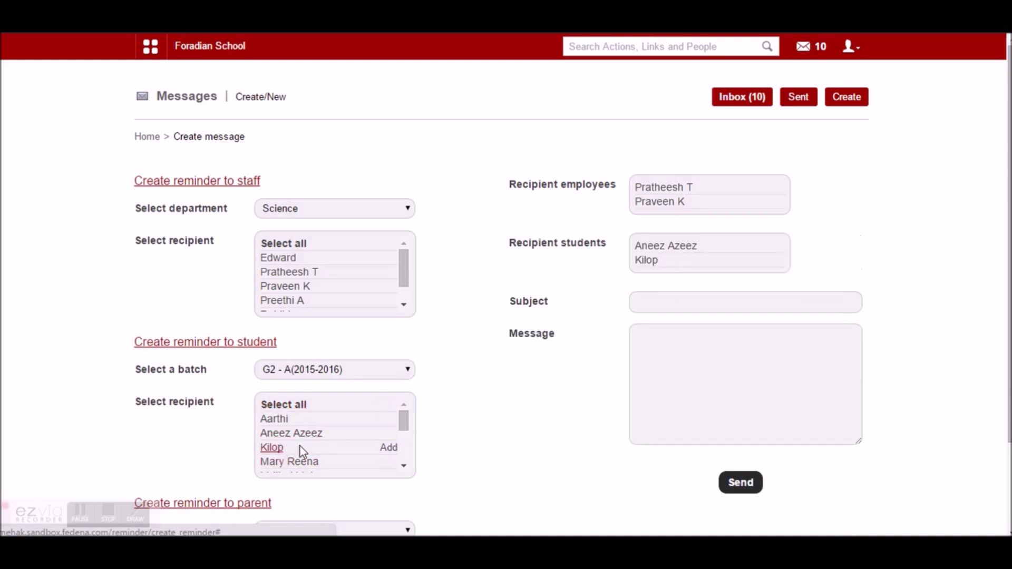
click(302, 461)
scroll(306, 453, down, 5)
click(678, 272)
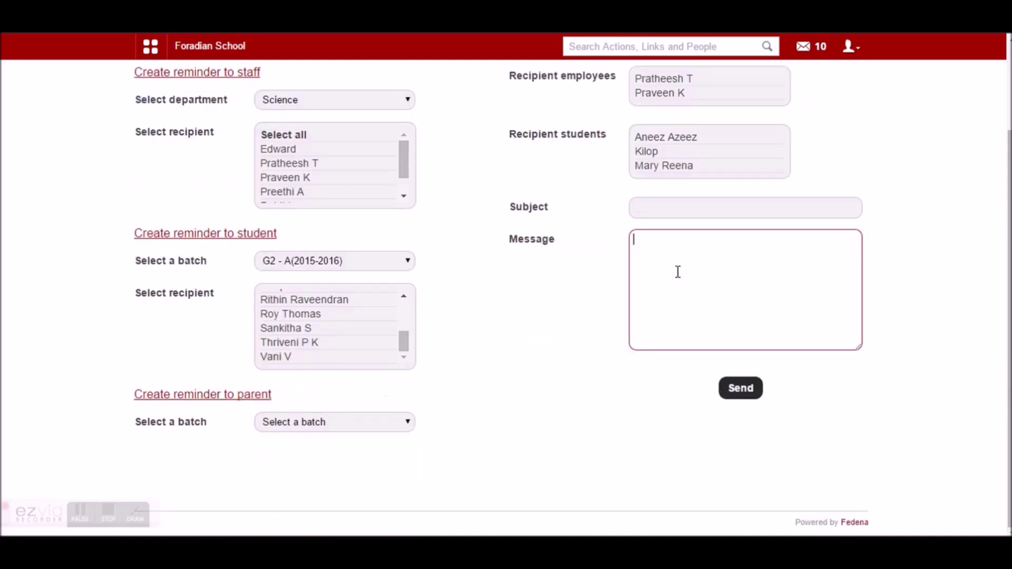
scroll(678, 272, up, 2)
click(736, 108)
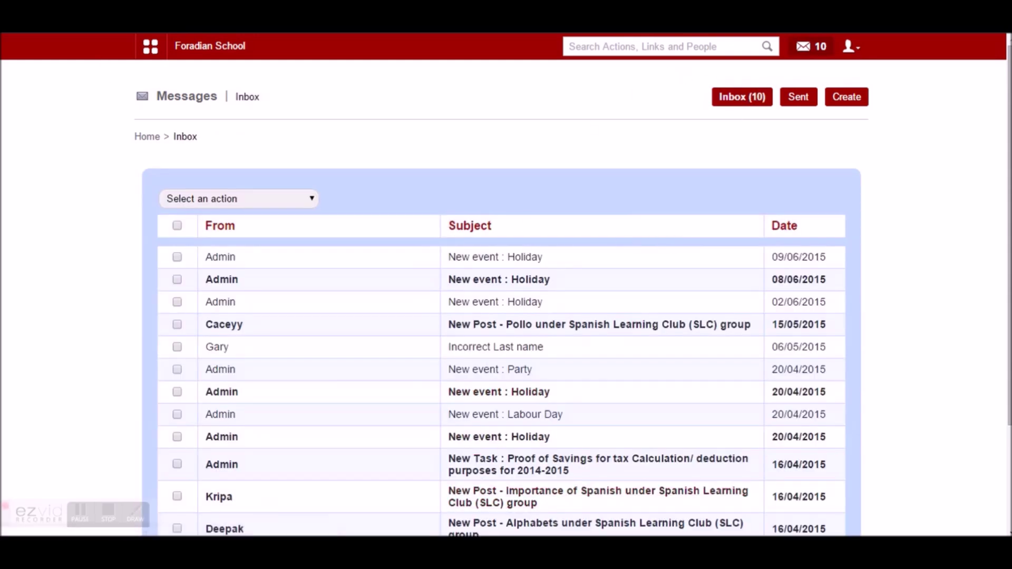
Step: Open the User module from the Administration modules, search for an employee by first name, and open the matching user profile
click(151, 47)
click(498, 97)
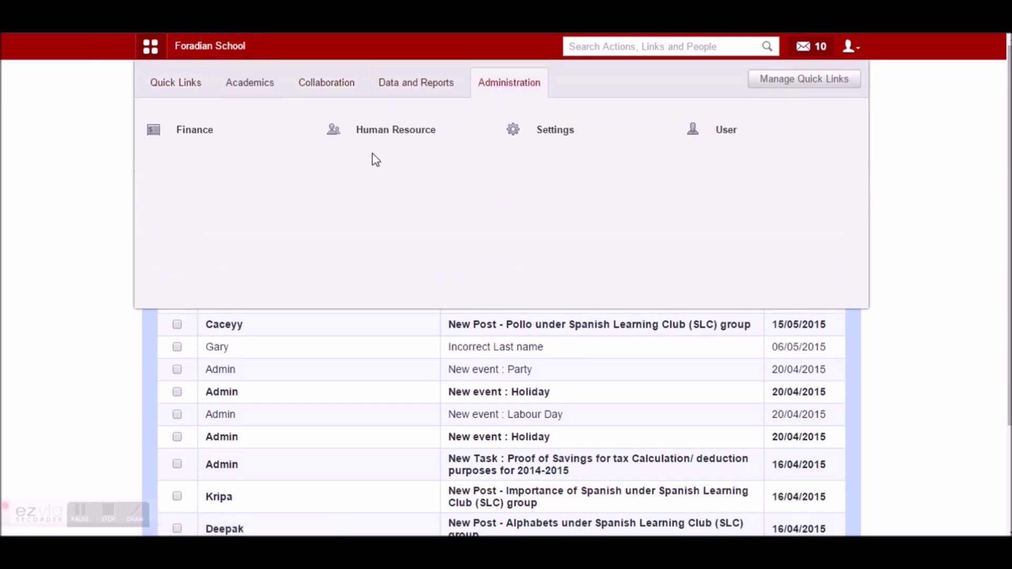
click(710, 132)
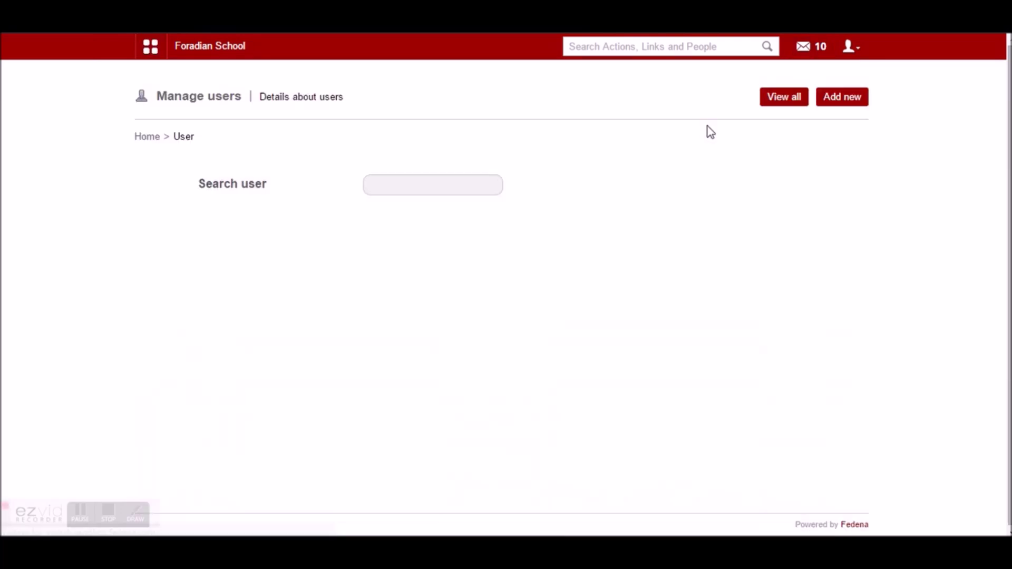
click(399, 187)
text(nirmal)
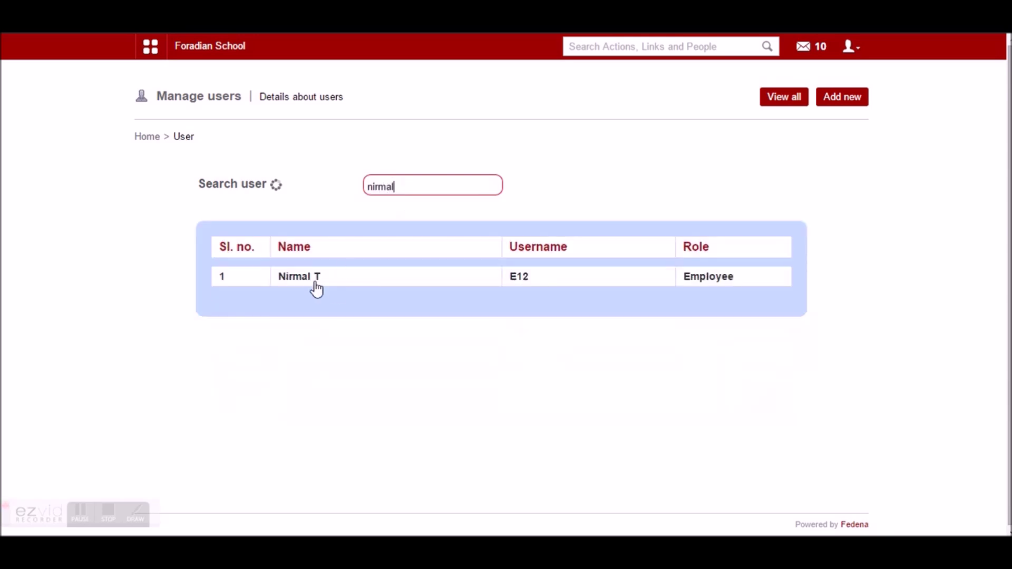
click(310, 277)
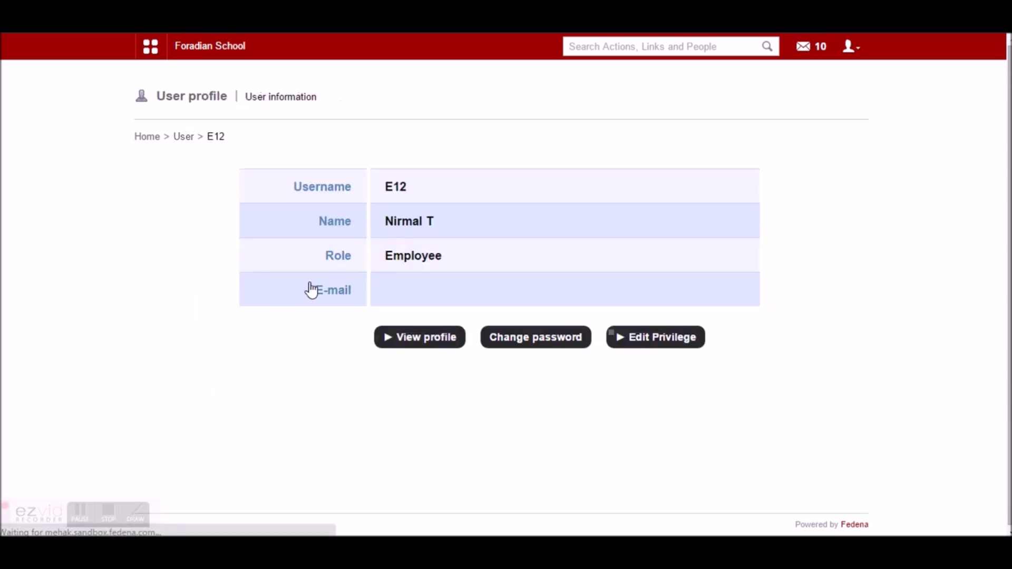
Step: Toggle the employee's Student view privilege under Student management and save the privileges
click(628, 339)
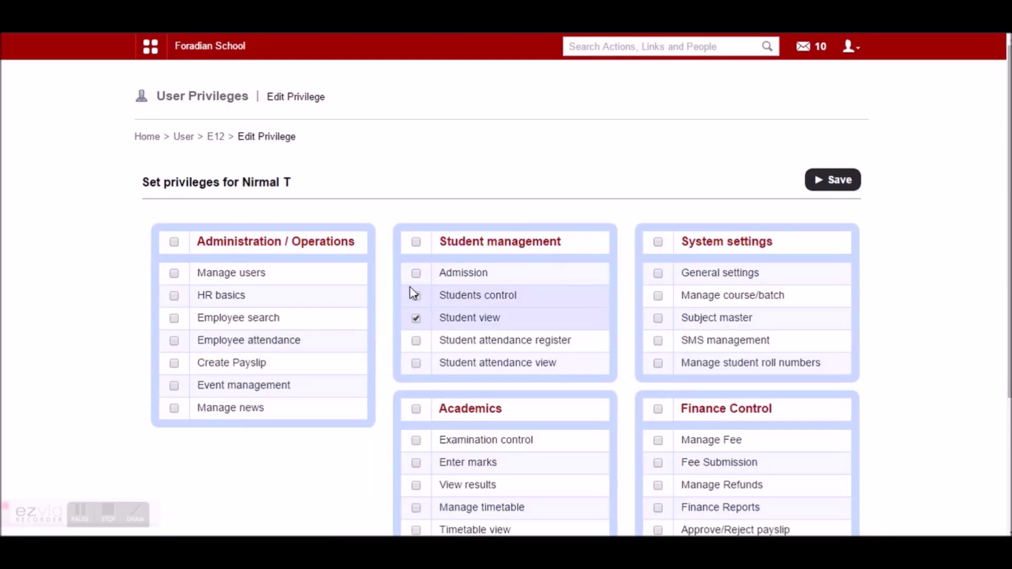
click(420, 318)
click(825, 191)
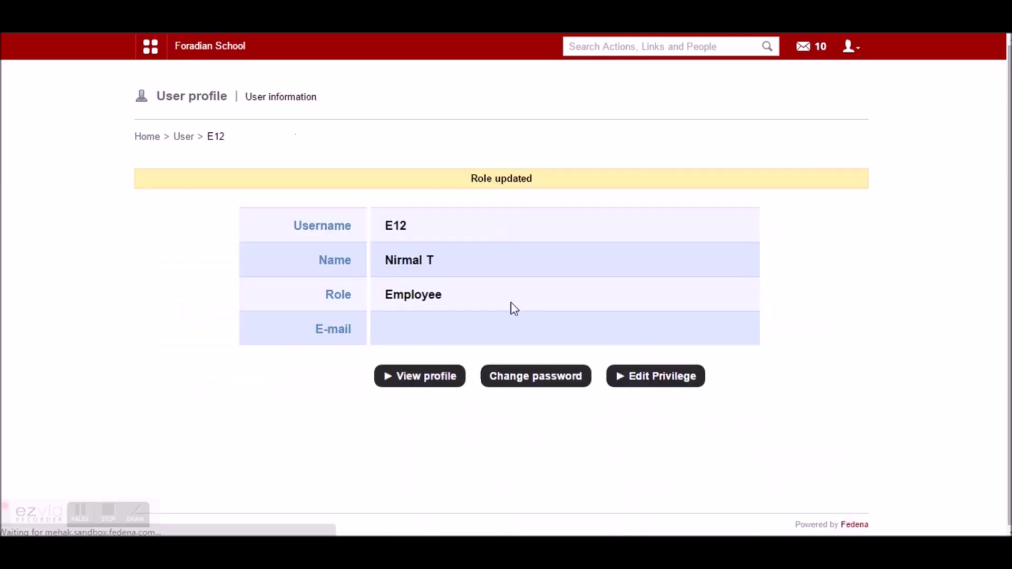
Step: Open the form for changing the employee's password
click(525, 384)
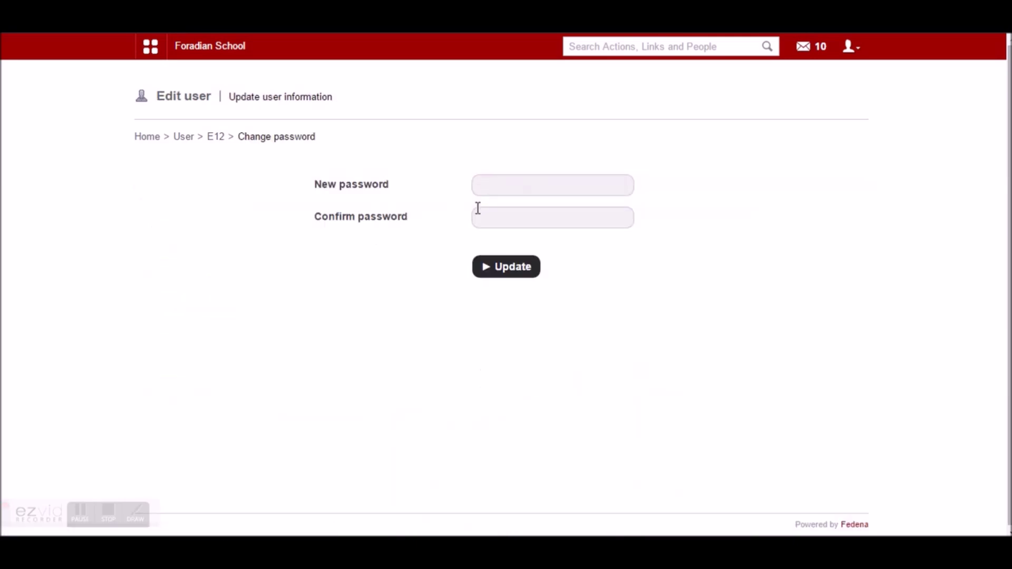